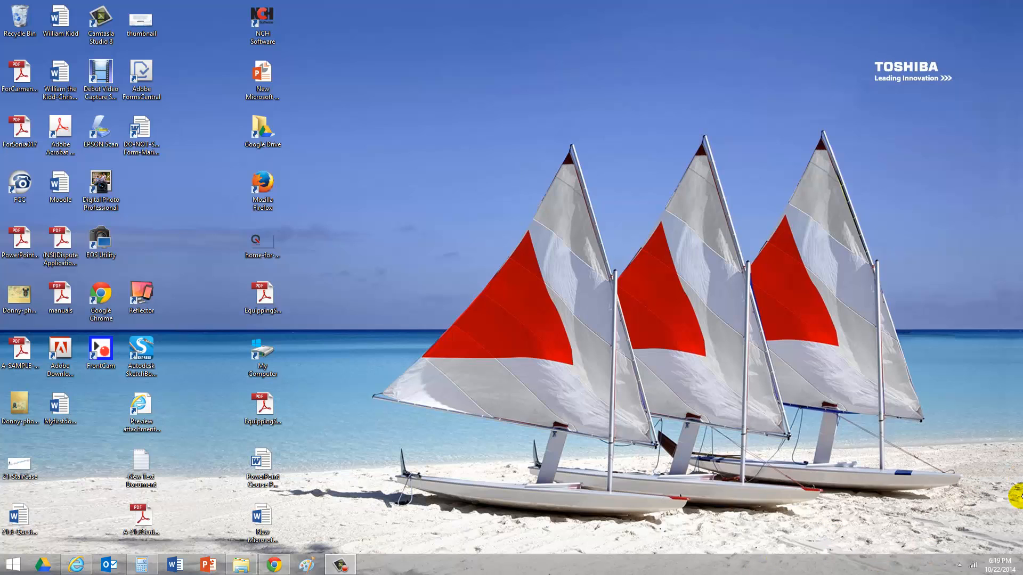
Create a blank Word document and begin it with "Teachers hold the most important role in a child's life other than parents because they foster".
{"action": "left_click", "coordinate": [176, 563]}
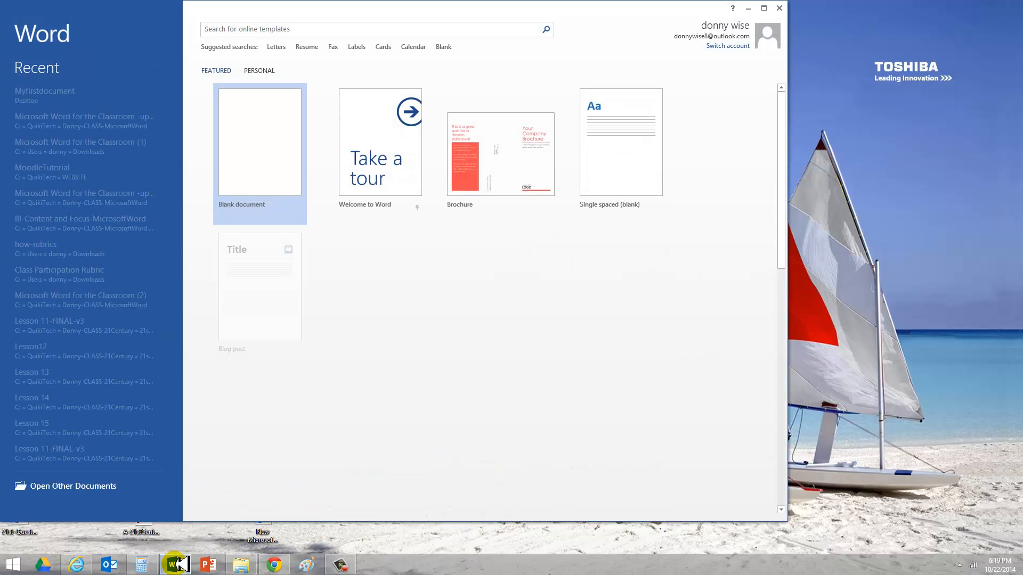
{"action": "left_click", "coordinate": [257, 153]}
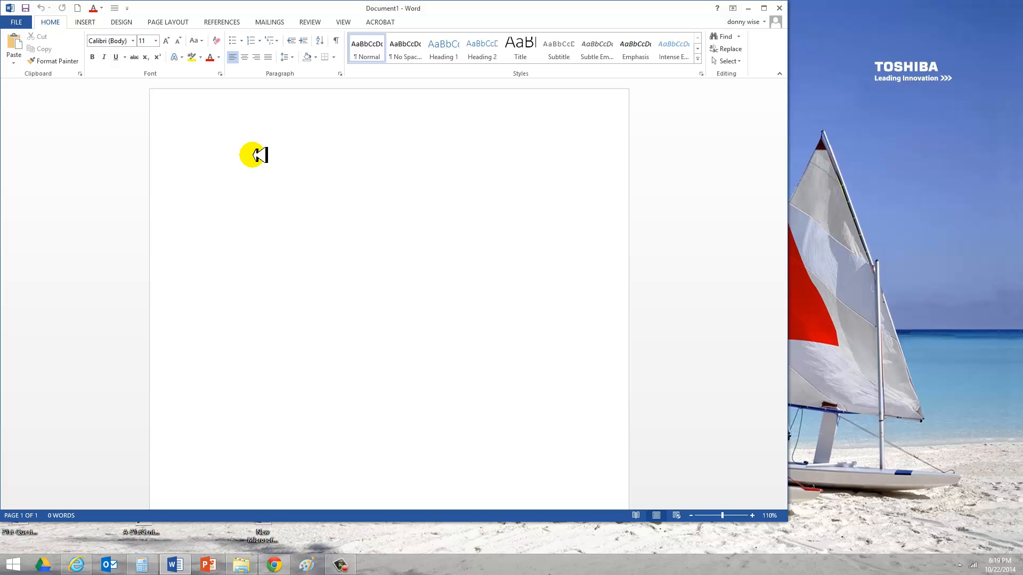
{"action": "type", "text": "Teachers hold the most important role in a "}
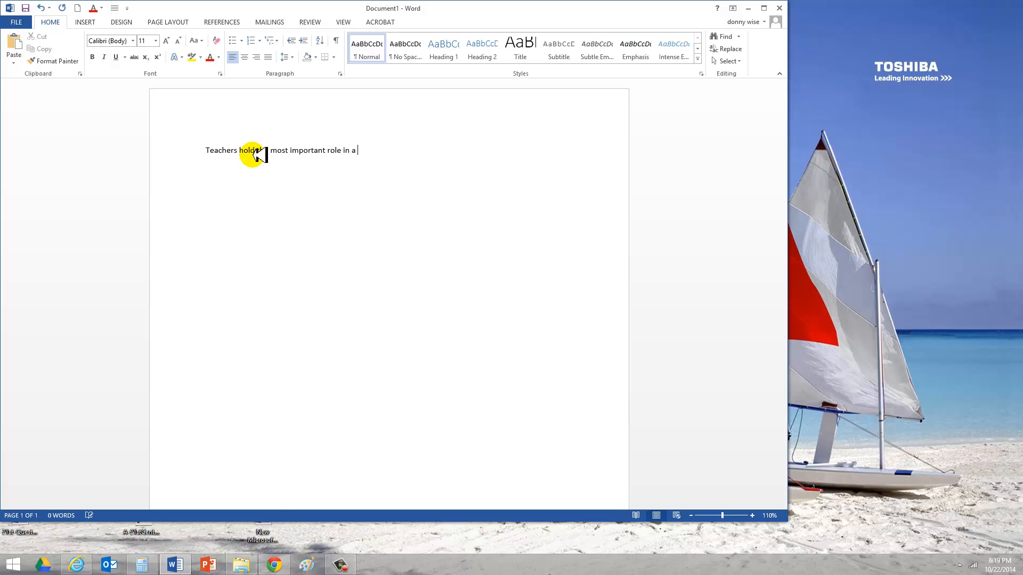
{"action": "type", "text": "child's life other than parents because they foster"}
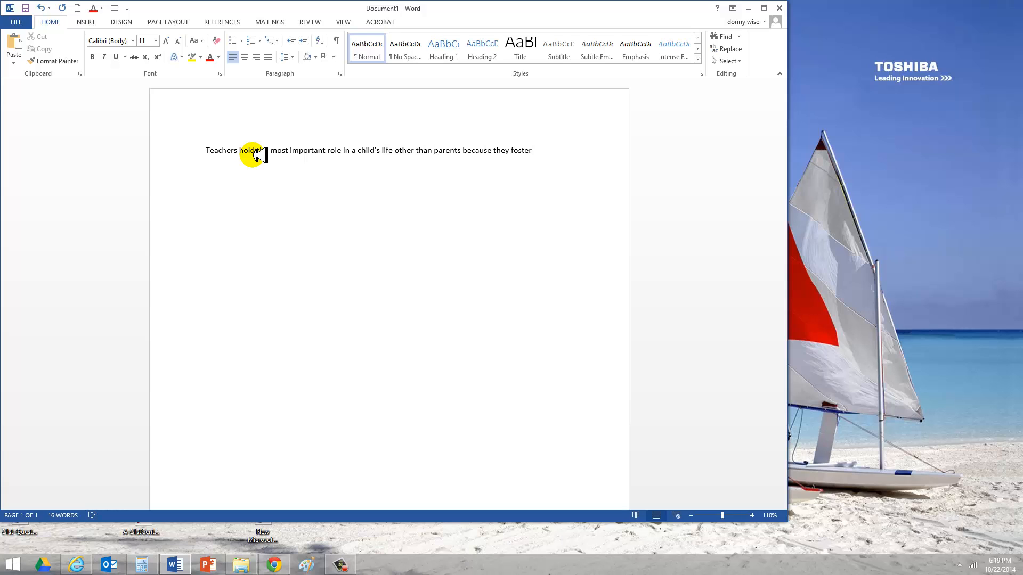
Complete the sentence with "the student to be a critical thinker and contributor to society.".
{"action": "type", "text": " the student "}
{"action": "type", "text": "to be a critica"}
{"action": "type", "text": "l thinker and "}
{"action": "type", "text": "contributo"}
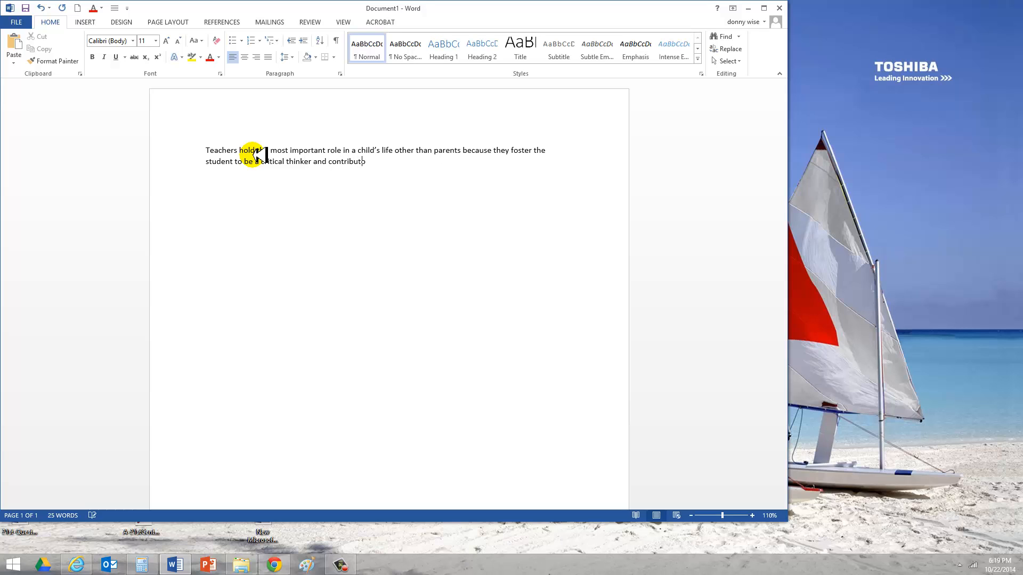
{"action": "type", "text": "r to society."}
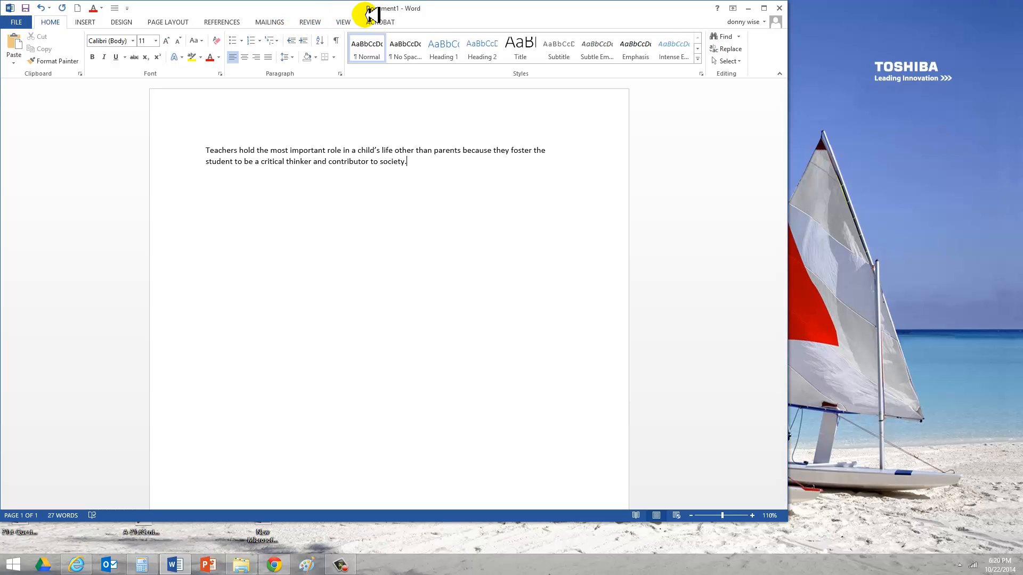
Save the document to the Desktop folder under the file name MyDocument.
{"action": "left_click", "coordinate": [27, 21]}
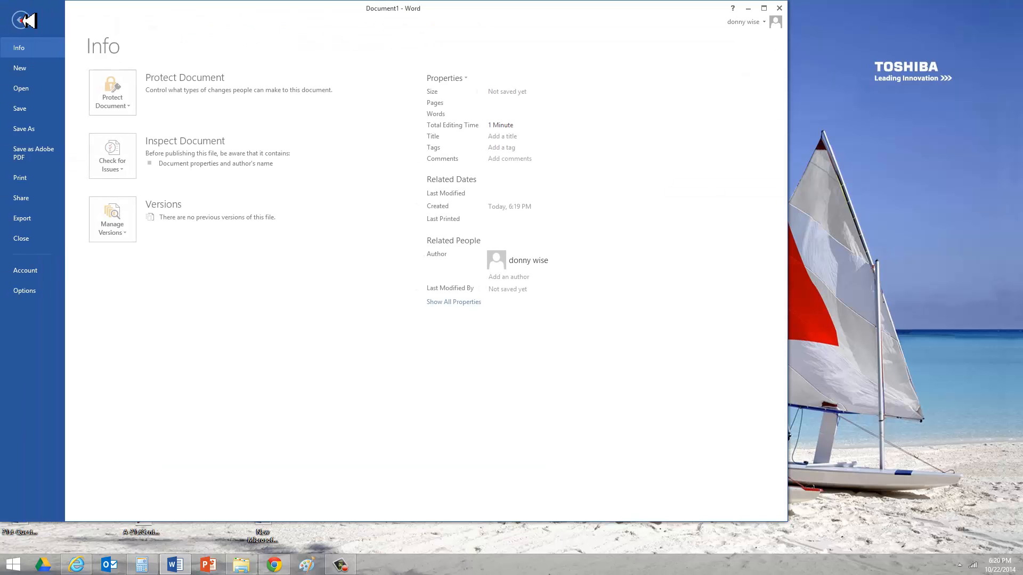
{"action": "left_click", "coordinate": [28, 110]}
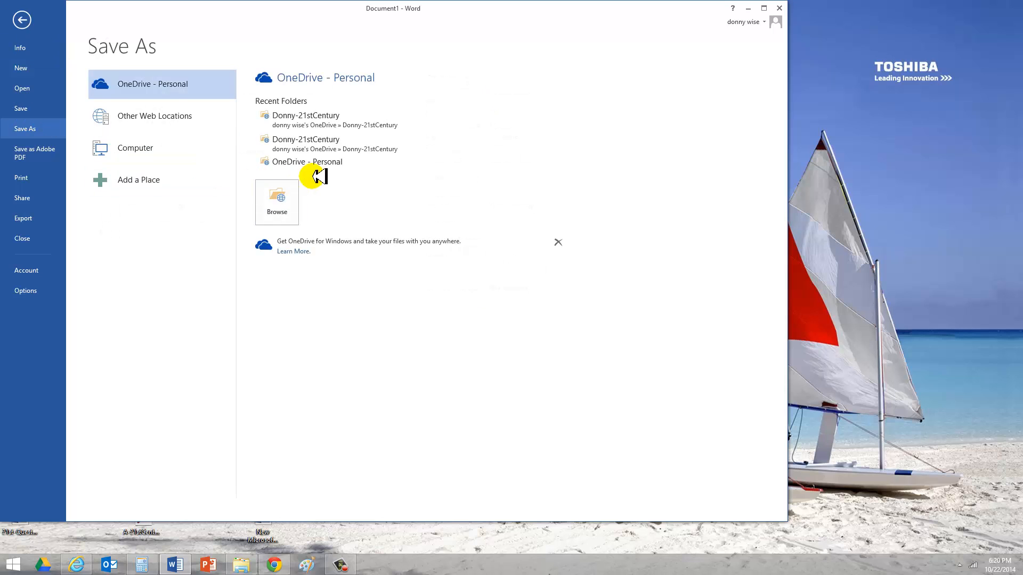
{"action": "left_click", "coordinate": [280, 193]}
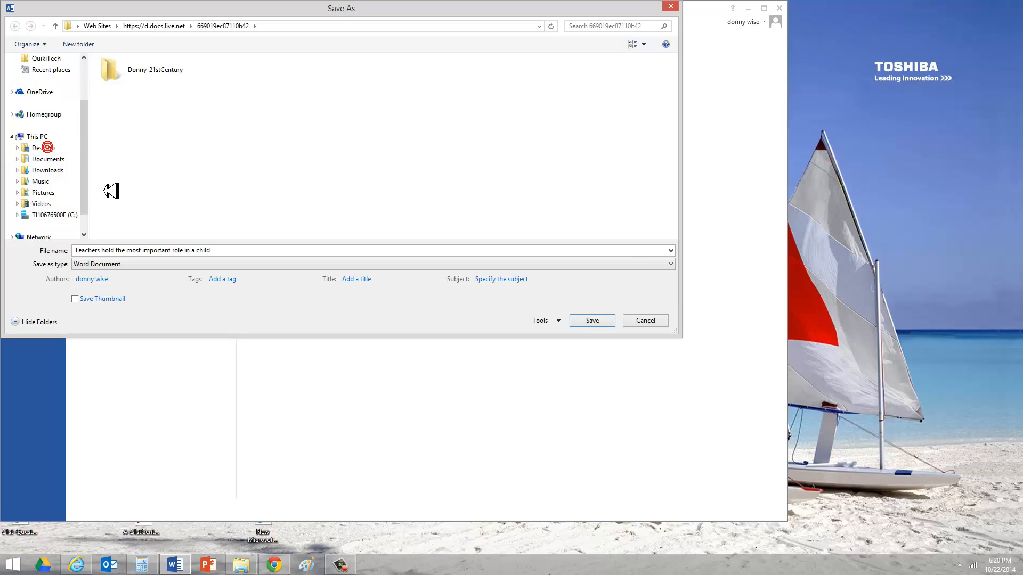
{"action": "left_click", "coordinate": [43, 142]}
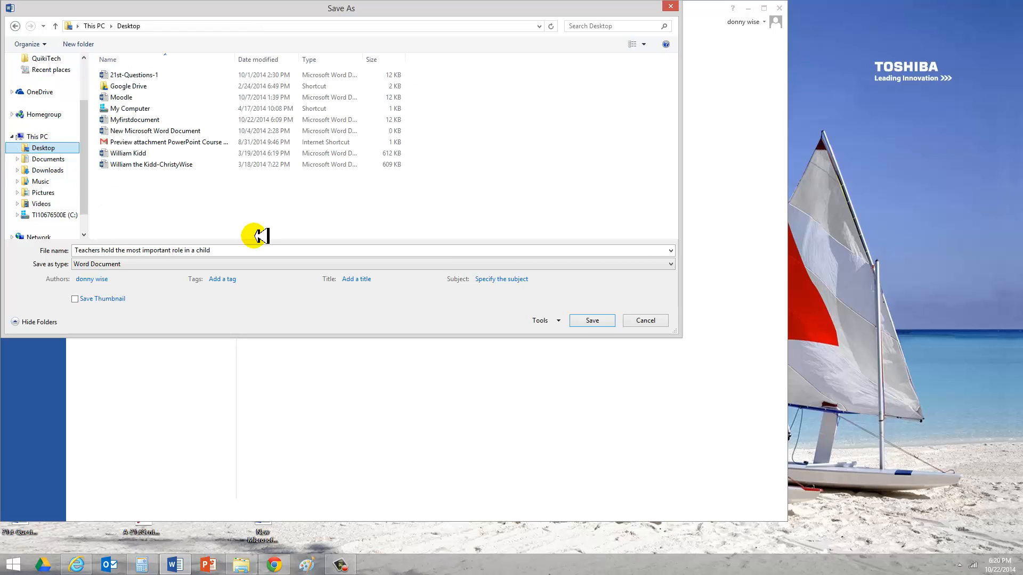
{"action": "left_click", "coordinate": [225, 250]}
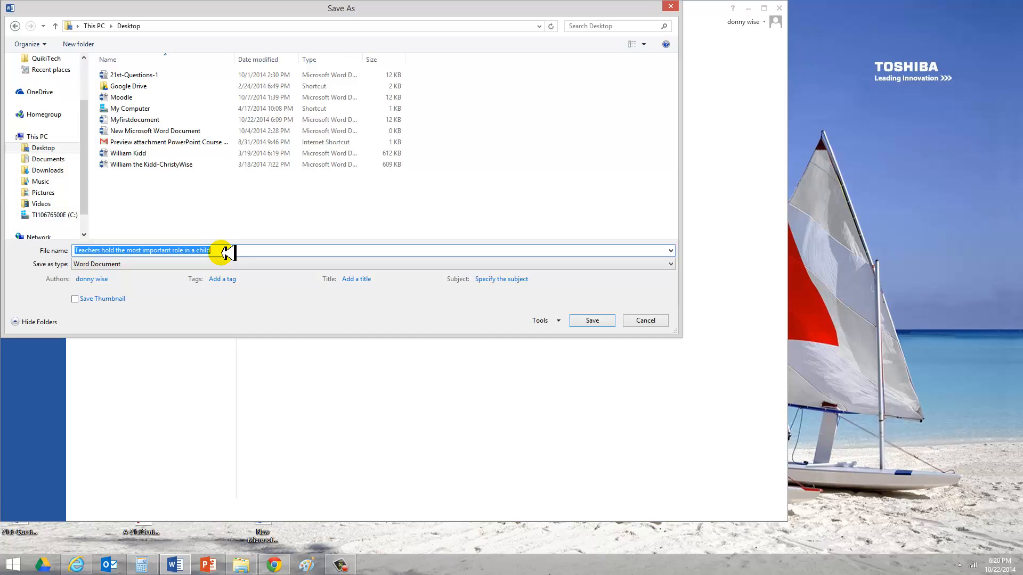
{"action": "type", "text": "M"}
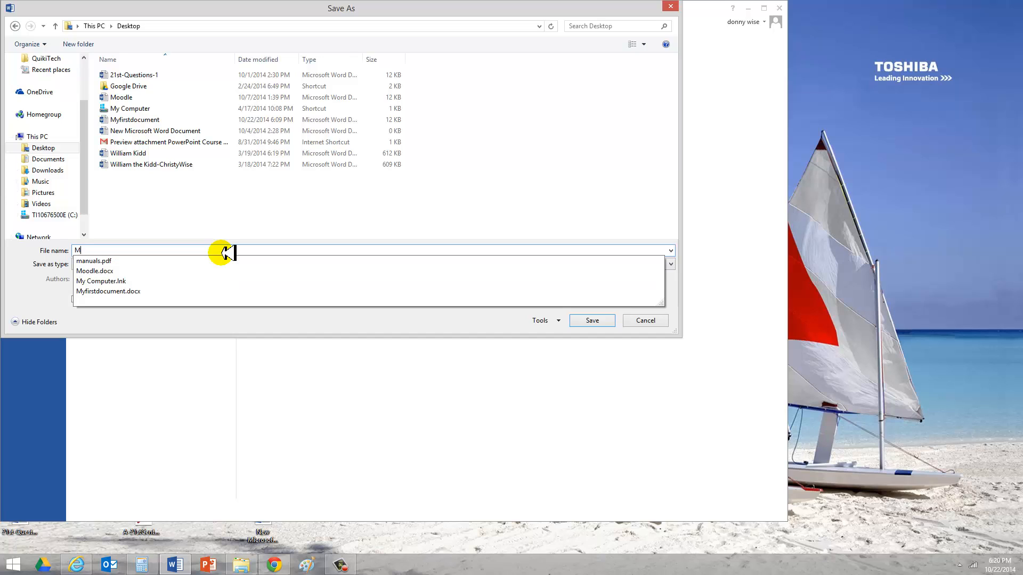
{"action": "type", "text": "yDocument"}
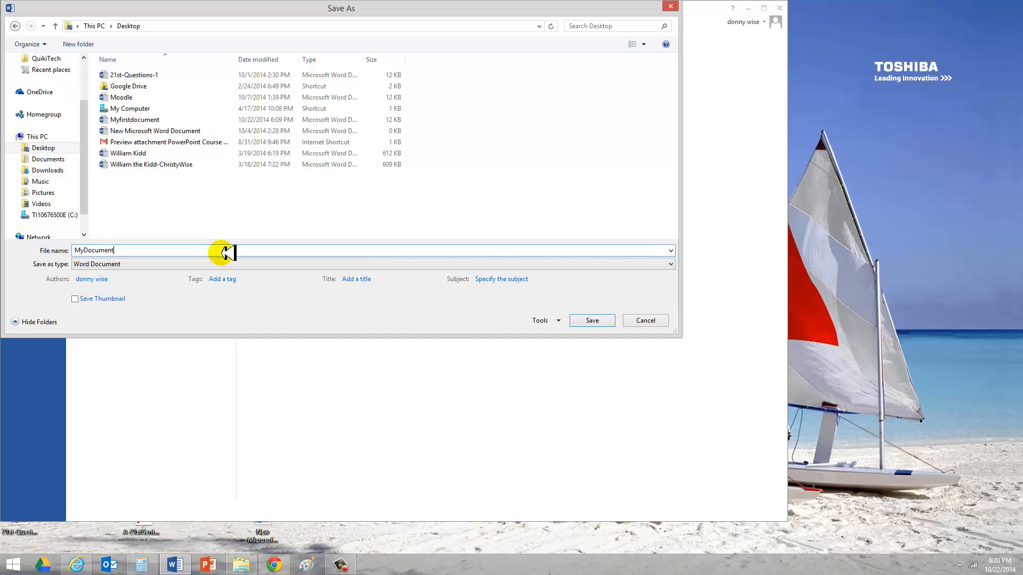
{"action": "left_click", "coordinate": [593, 320]}
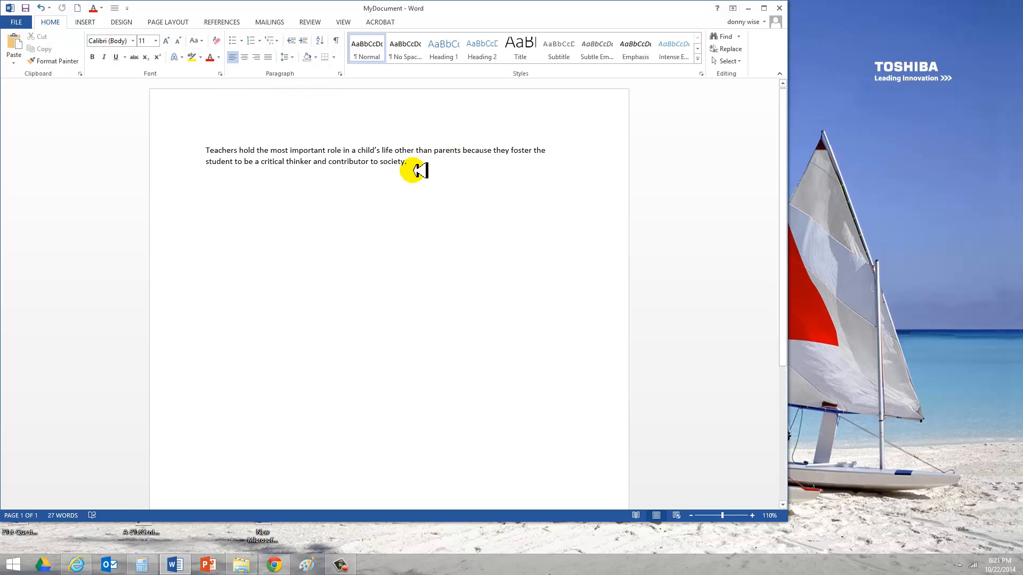
Set the whole paragraph's font size to 28 and make it bold.
{"action": "left_click_drag", "start_coordinate": [415, 164], "coordinate": [154, 133]}
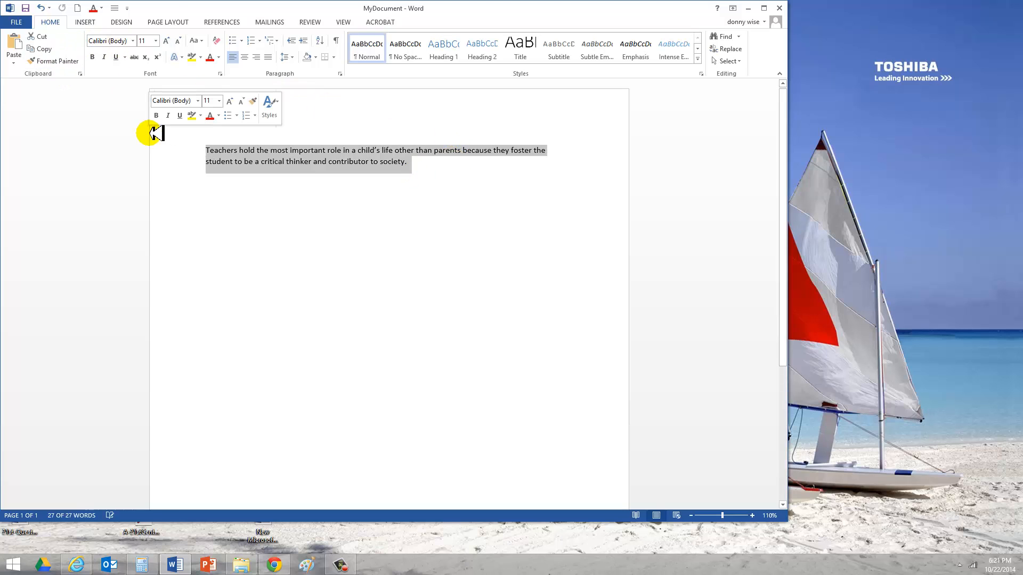
{"action": "left_click", "coordinate": [156, 40]}
{"action": "left_click", "coordinate": [143, 174]}
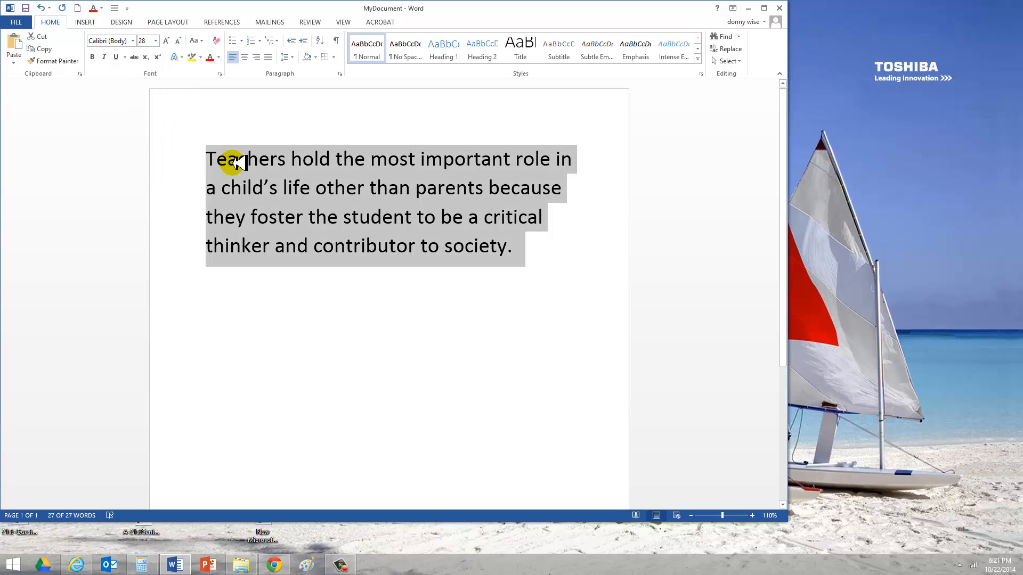
{"action": "left_click", "coordinate": [94, 57]}
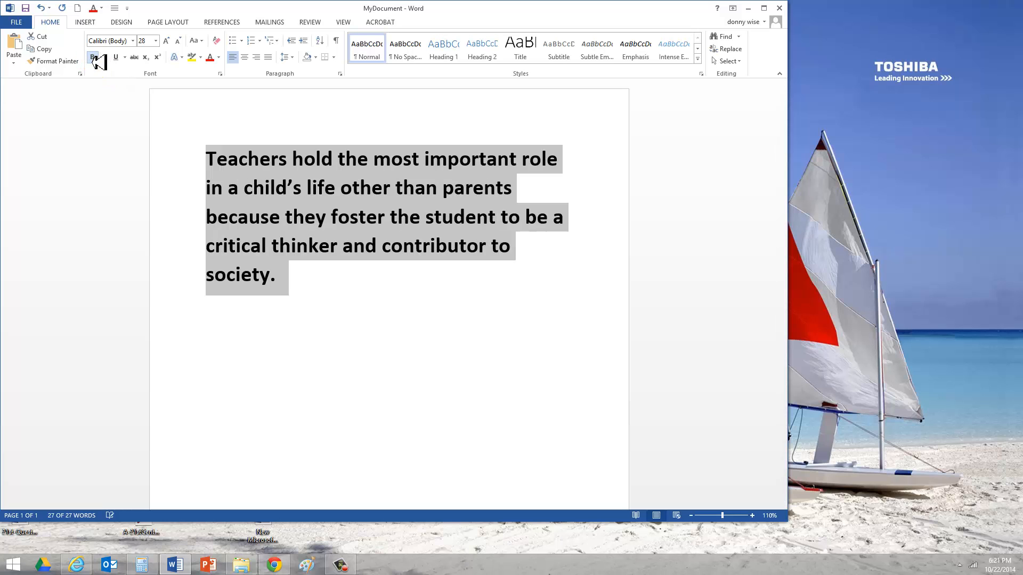
Underline the paragraph and change its font color to red.
{"action": "left_click", "coordinate": [118, 57]}
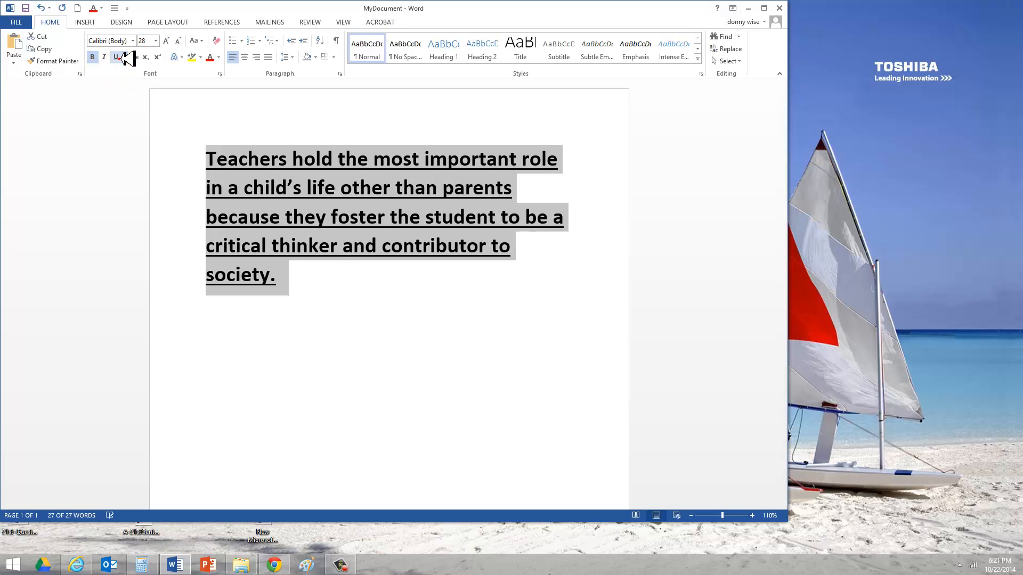
{"action": "left_click", "coordinate": [211, 58]}
{"action": "left_click", "coordinate": [426, 343]}
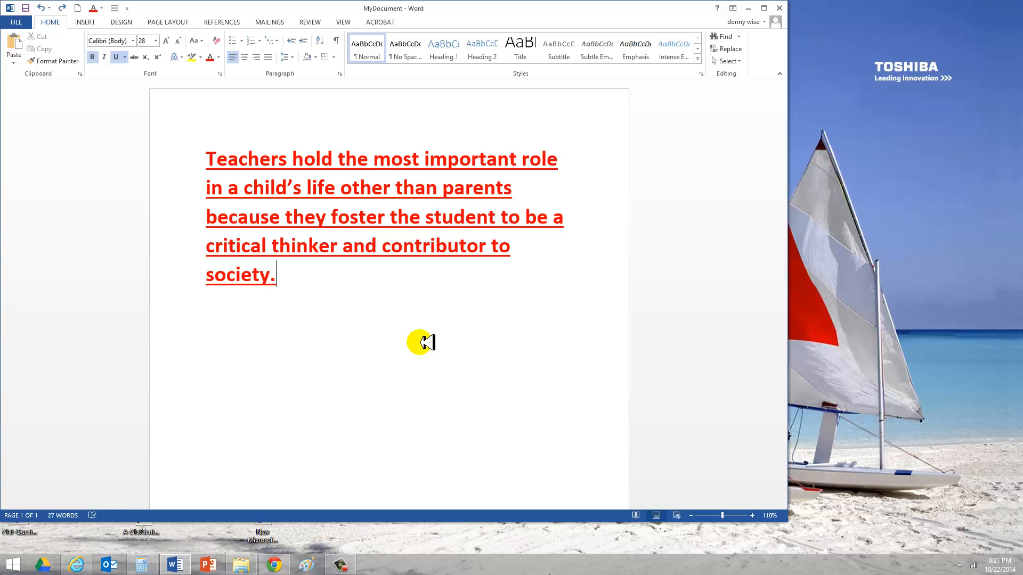
Undo and redo the red font color repeatedly, ending with both the color and the underline undone.
{"action": "key", "text": "ctrl+z"}
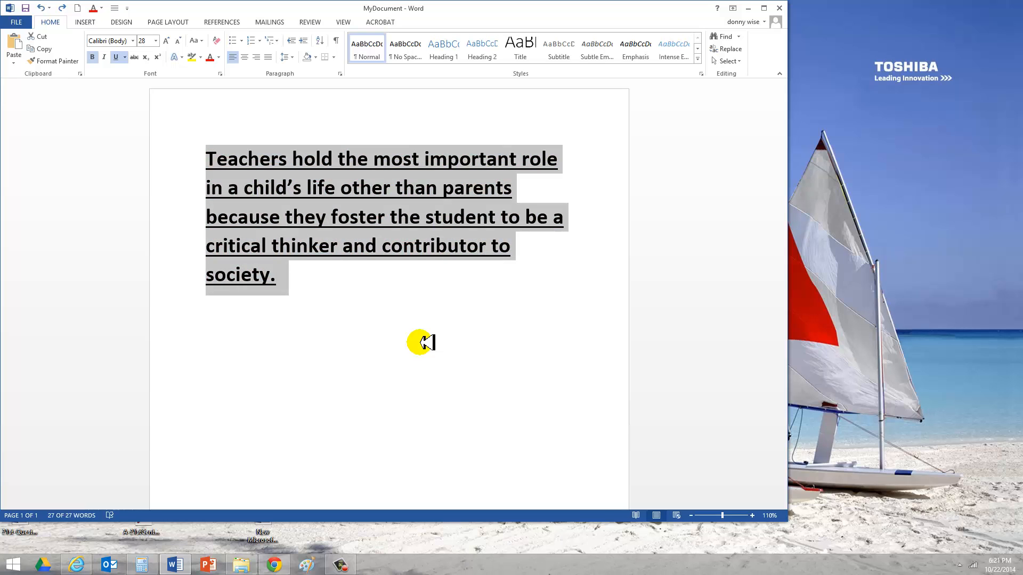
{"action": "key", "text": "ctrl+y"}
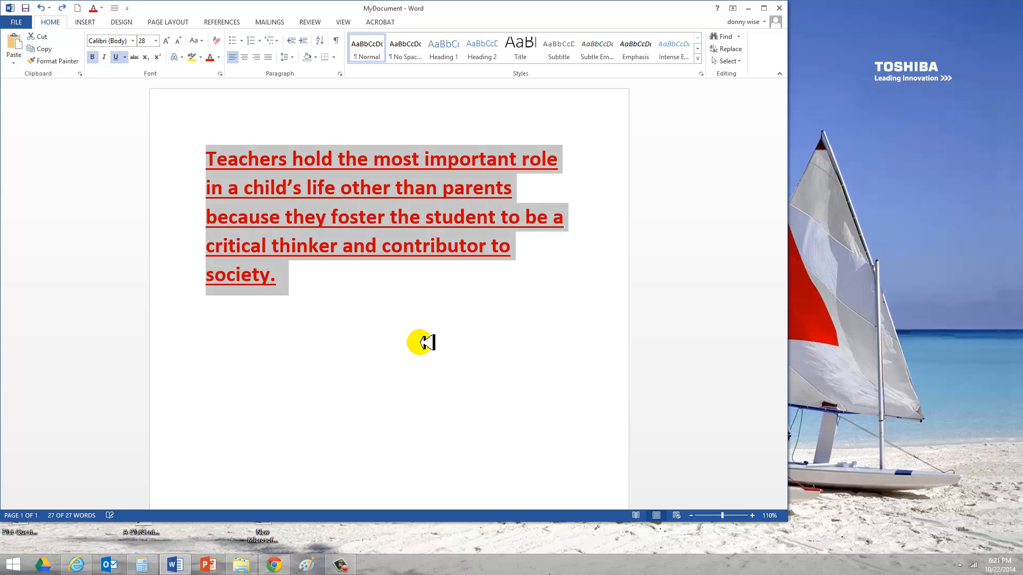
{"action": "key", "text": "ctrl+z"}
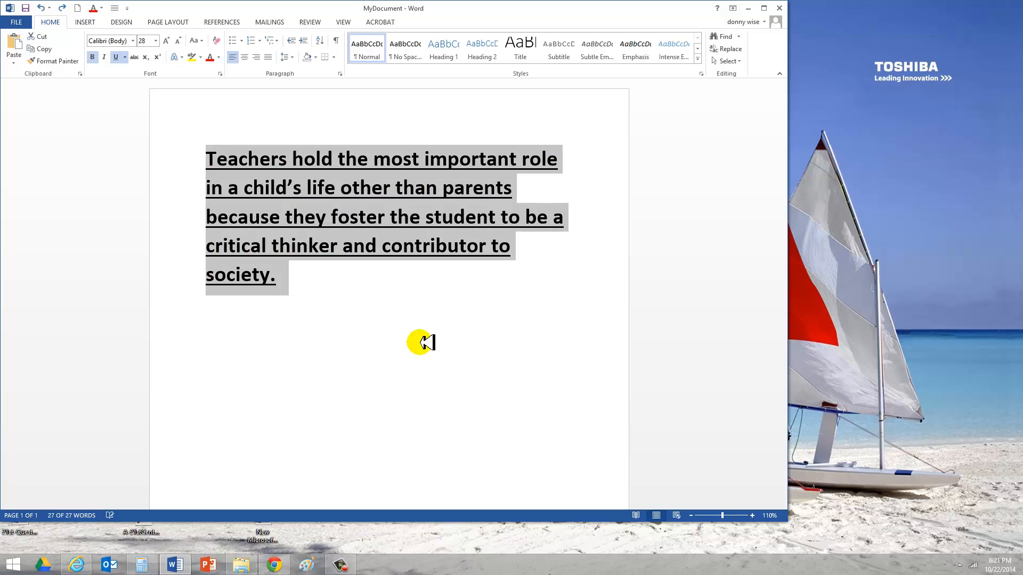
{"action": "key", "text": "ctrl+y"}
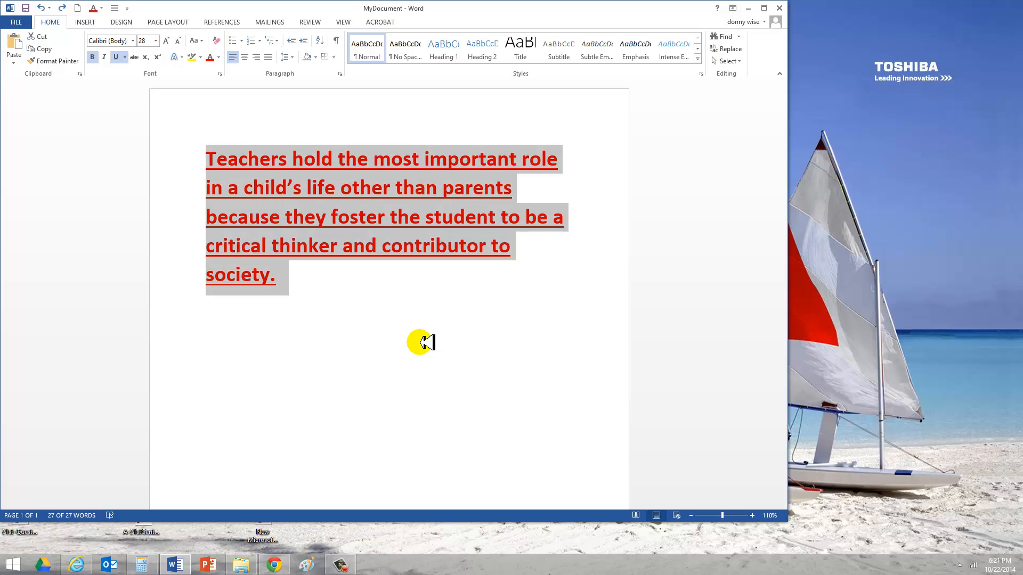
{"action": "key", "text": "ctrl+z"}
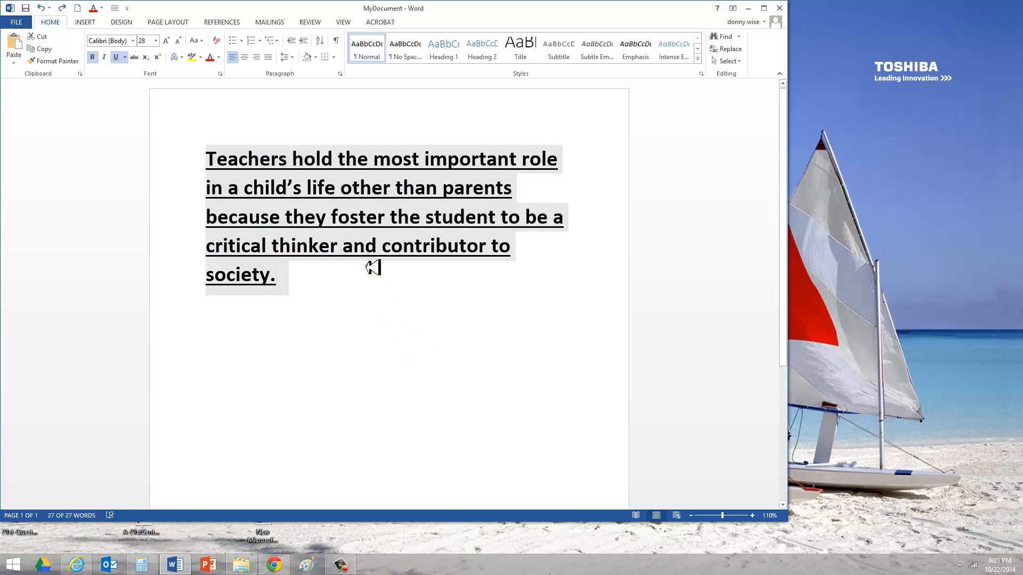
{"action": "left_click", "coordinate": [368, 274]}
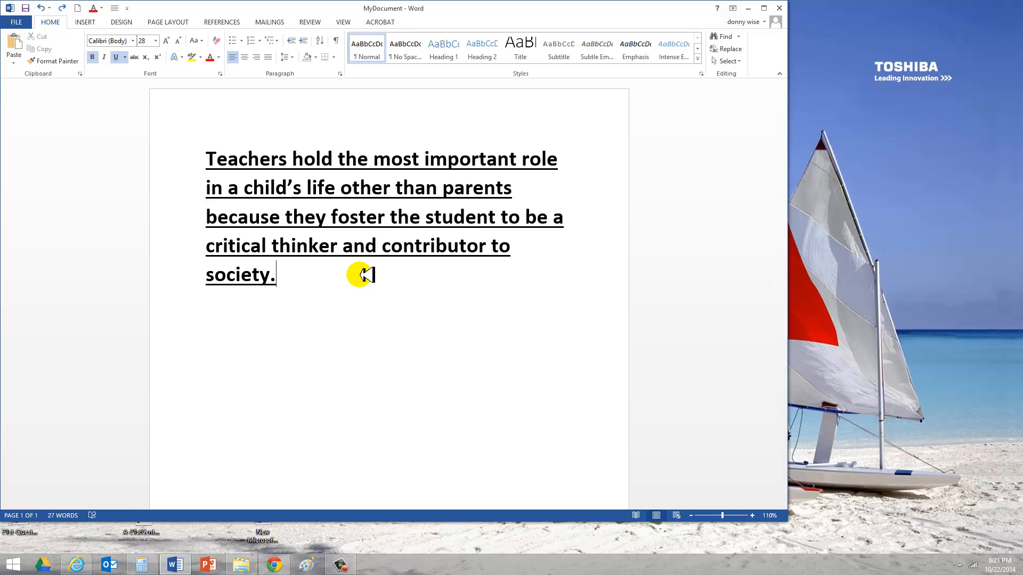
{"action": "left_click", "coordinate": [41, 7]}
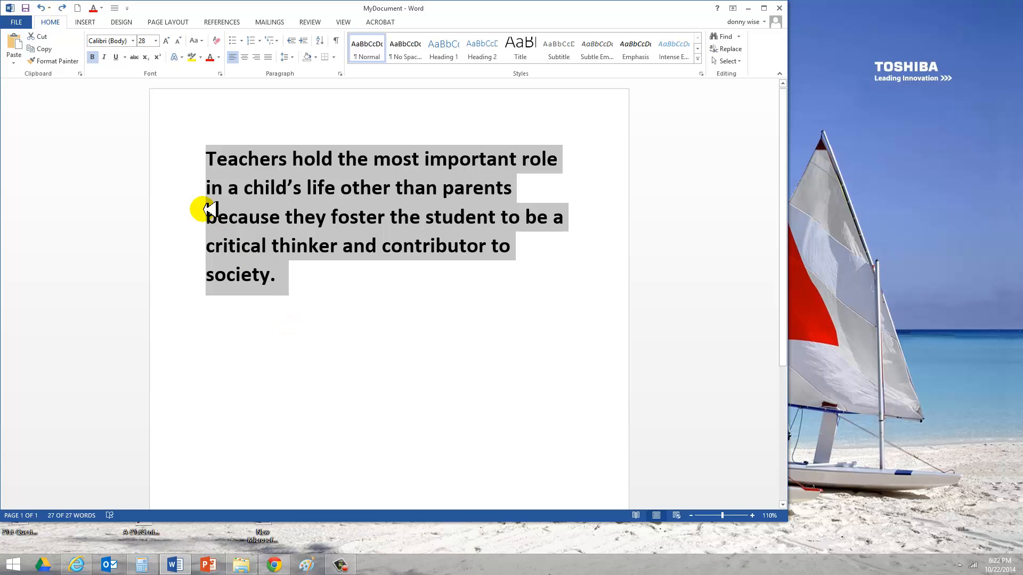
Insert the picture 21st2 from the Pictures folder two lines below the end of the paragraph.
{"action": "left_click", "coordinate": [84, 22]}
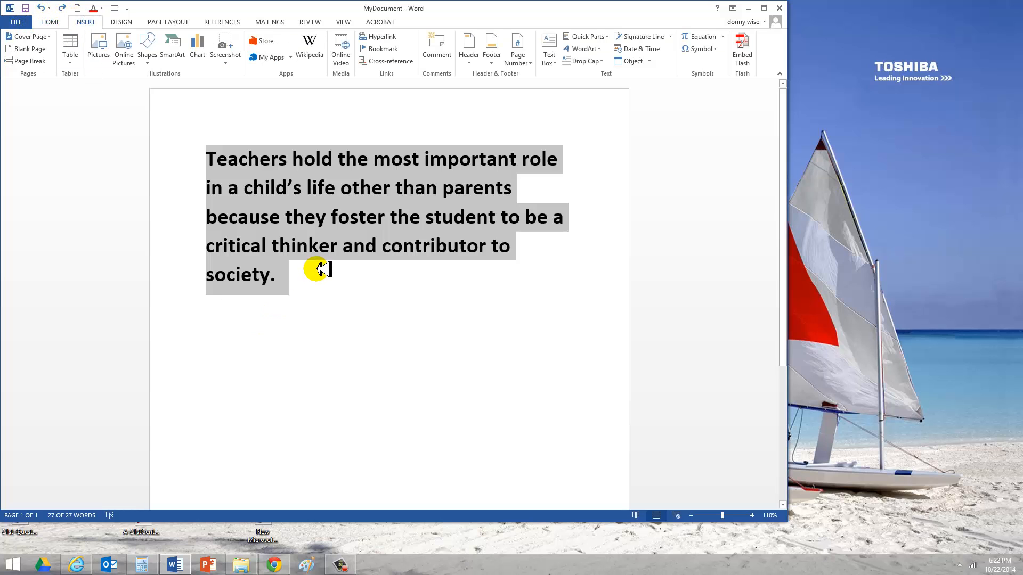
{"action": "left_click", "coordinate": [308, 291]}
{"action": "key", "text": "Return"}
{"action": "key", "text": "Return"}
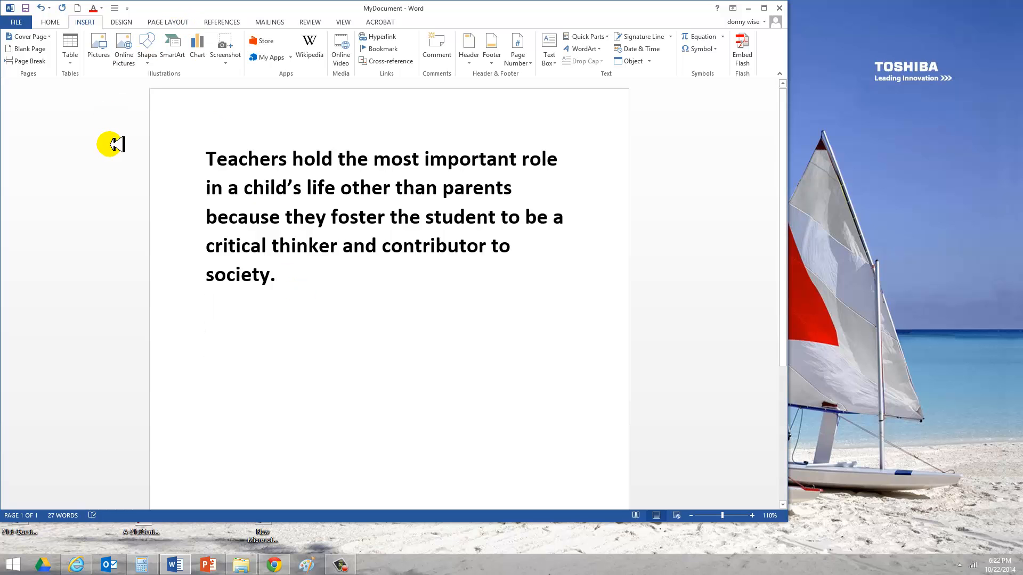
{"action": "left_click", "coordinate": [106, 51]}
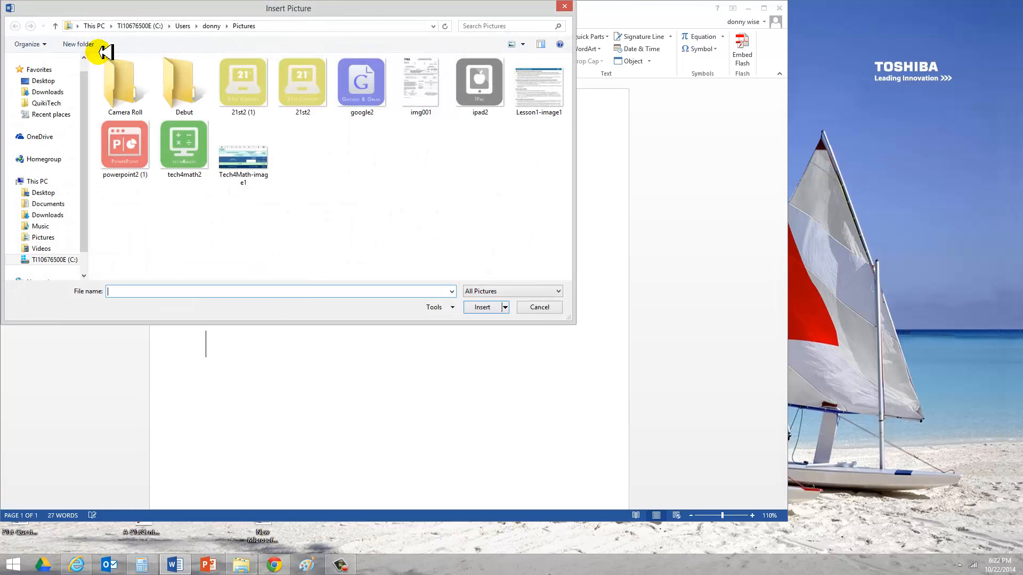
{"action": "left_click", "coordinate": [309, 72]}
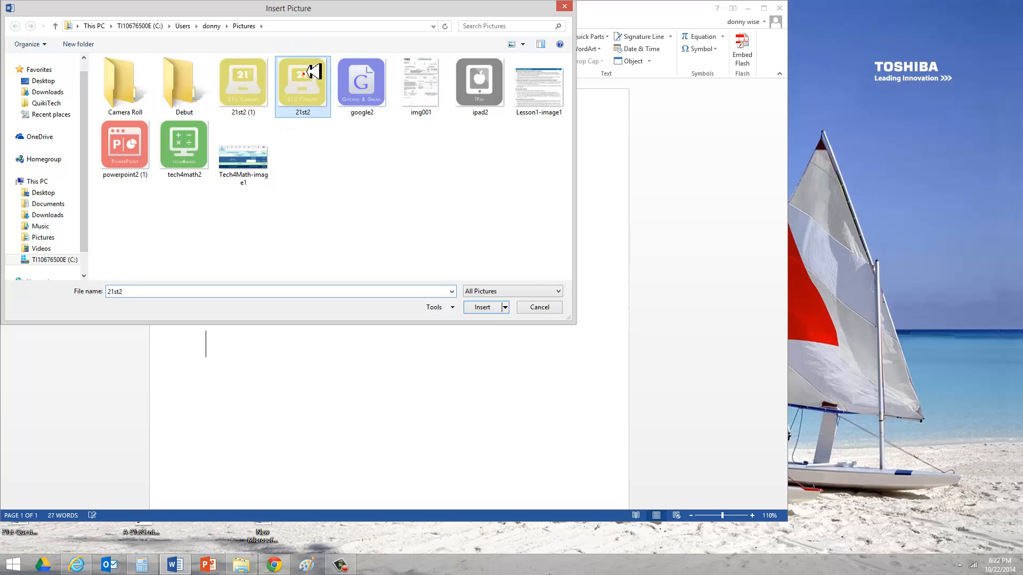
{"action": "left_click", "coordinate": [484, 307]}
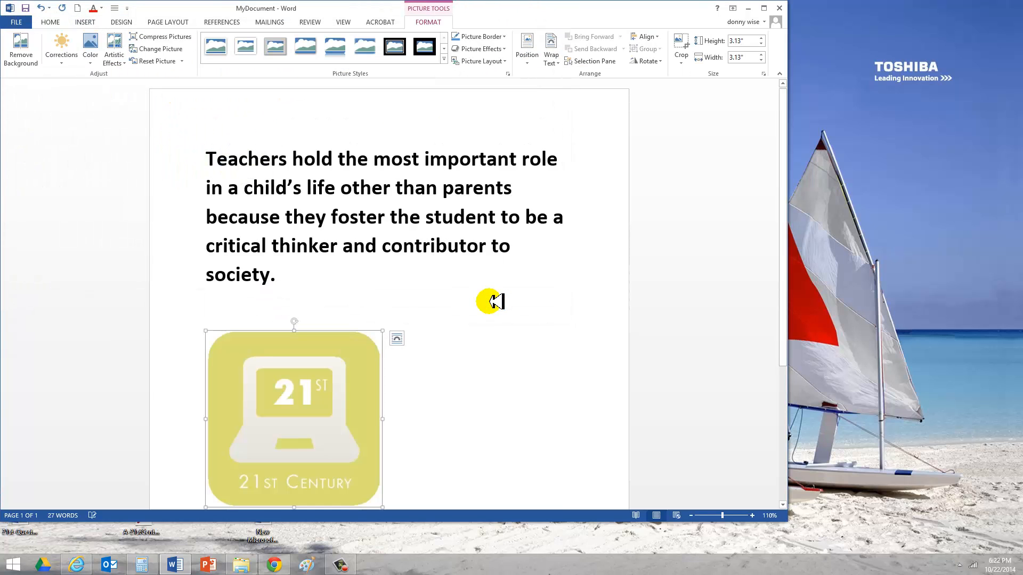
{"action": "left_click", "coordinate": [448, 281]}
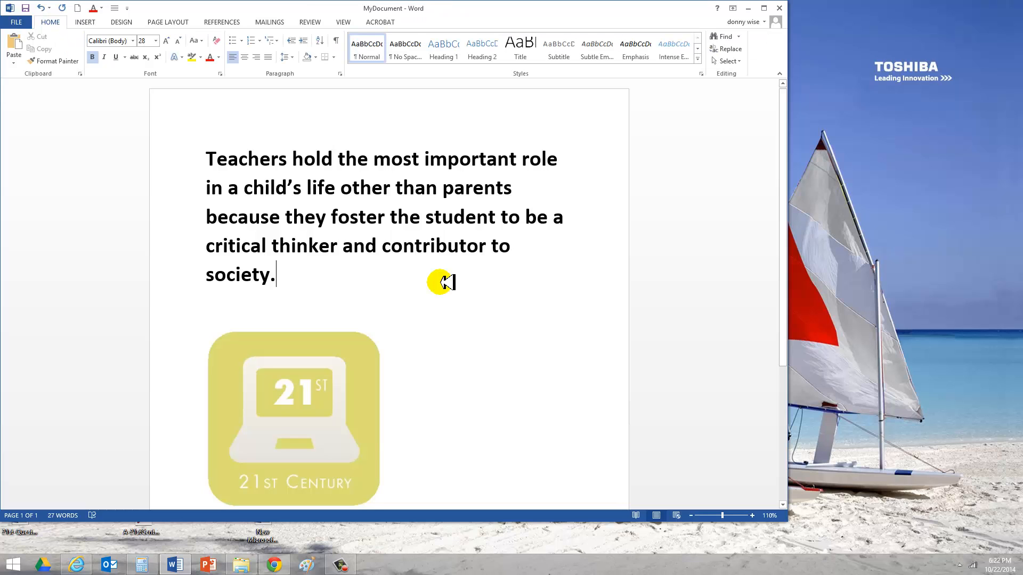
Switch the page orientation to landscape and back to portrait.
{"action": "left_click", "coordinate": [122, 22]}
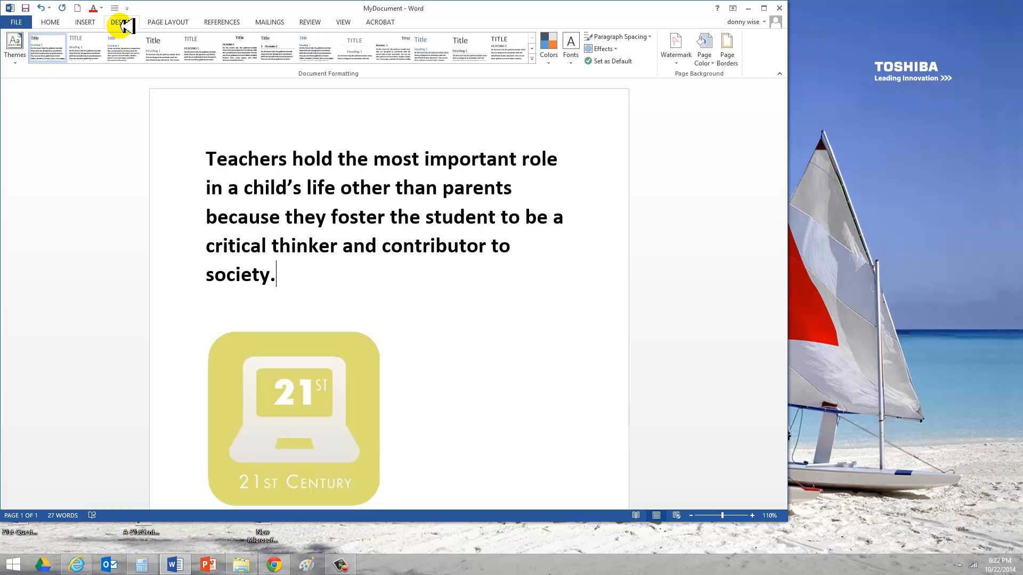
{"action": "left_click", "coordinate": [166, 22]}
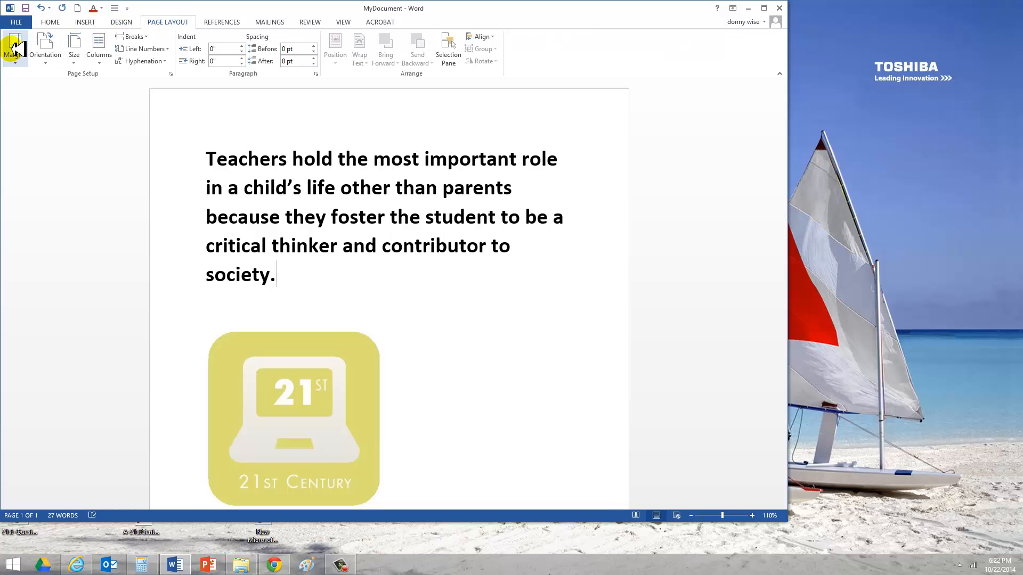
{"action": "left_click", "coordinate": [47, 52]}
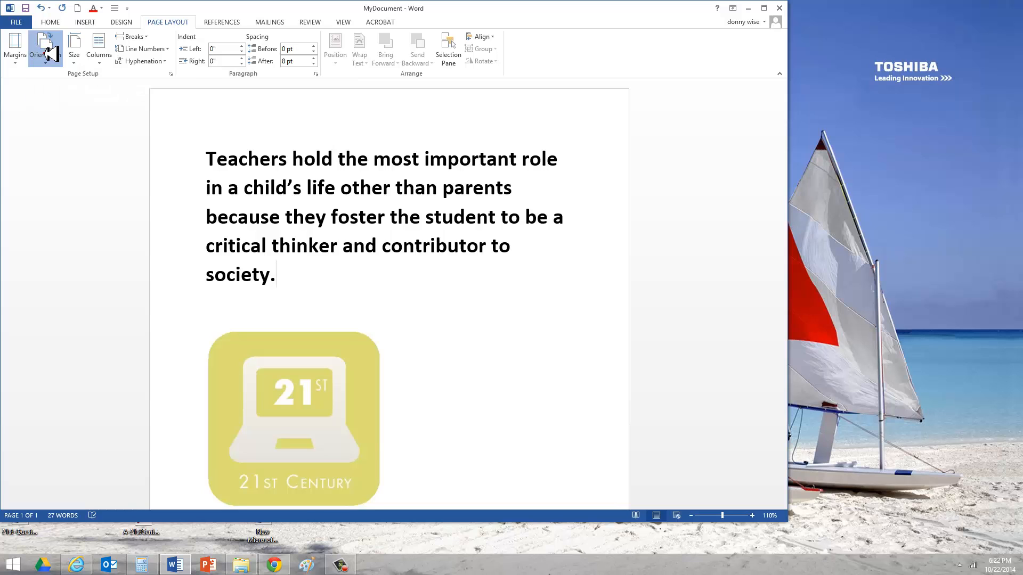
{"action": "left_click", "coordinate": [59, 103]}
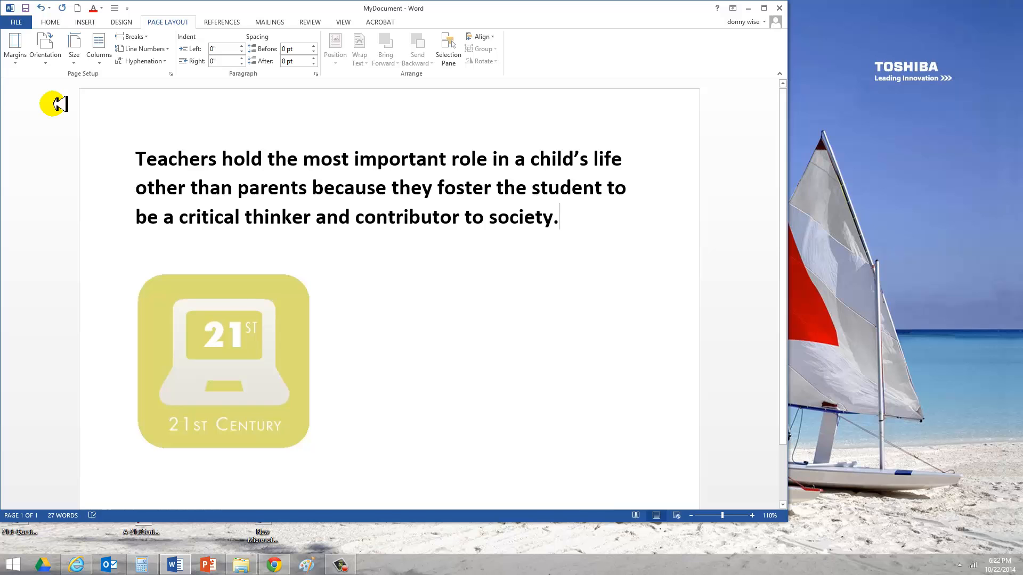
{"action": "left_click", "coordinate": [47, 47]}
{"action": "left_click", "coordinate": [63, 80]}
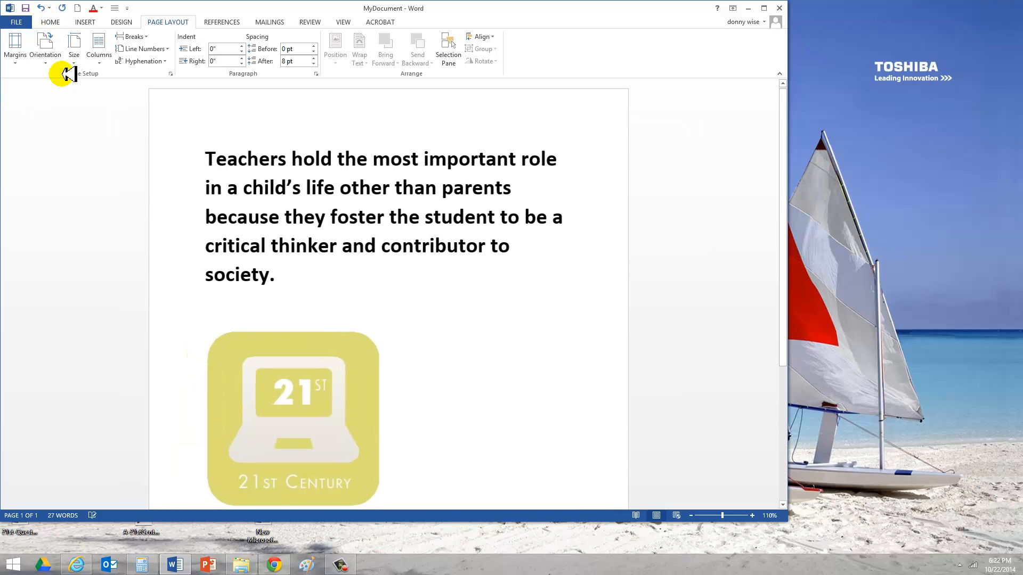
{"action": "left_click", "coordinate": [233, 19]}
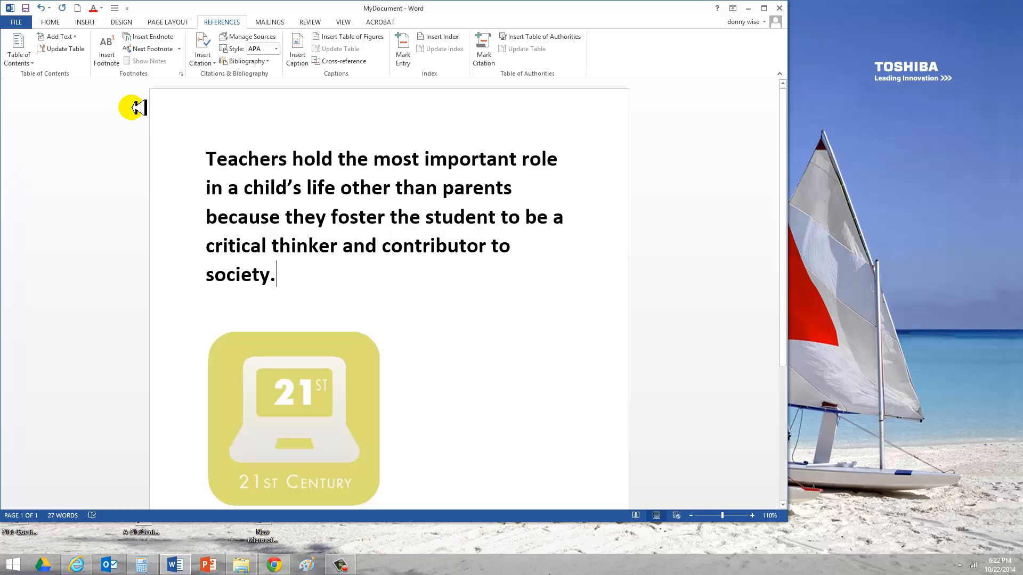
{"action": "left_click", "coordinate": [265, 20]}
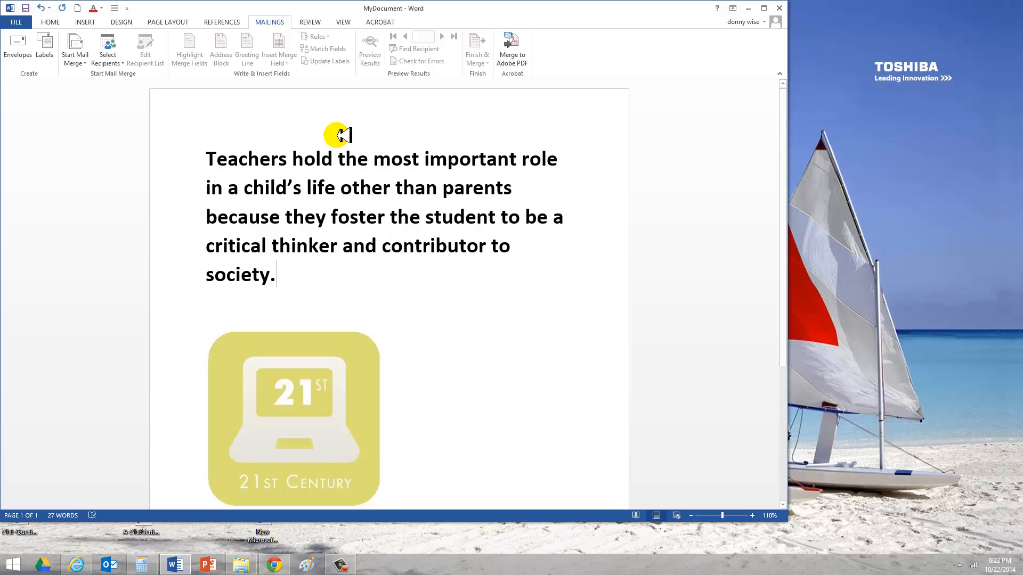
Turn on Track Changes and append "Hi this is" with a first name and "I want to add something." to the paragraph.
{"action": "left_click", "coordinate": [312, 21]}
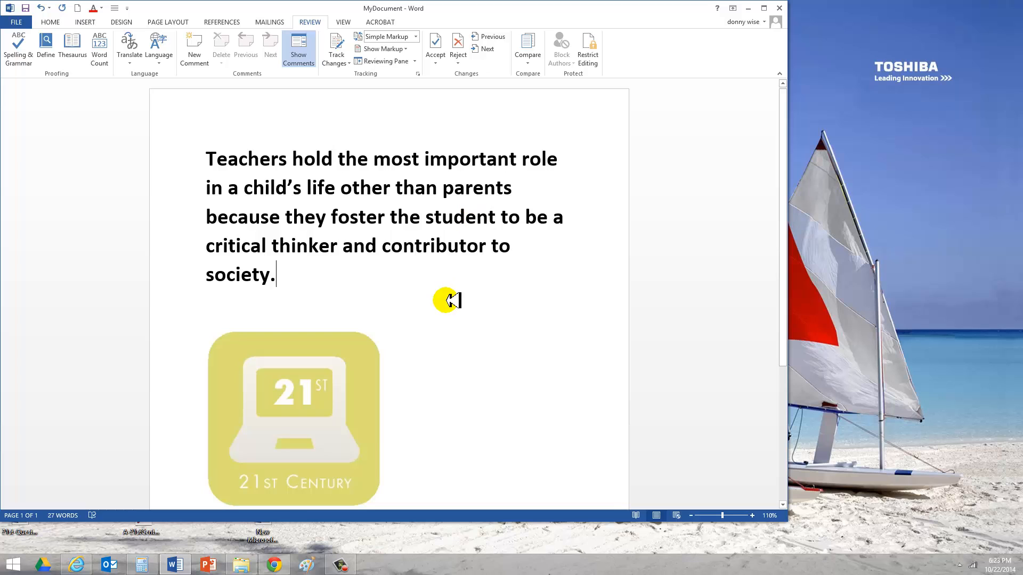
{"action": "left_click", "coordinate": [337, 44]}
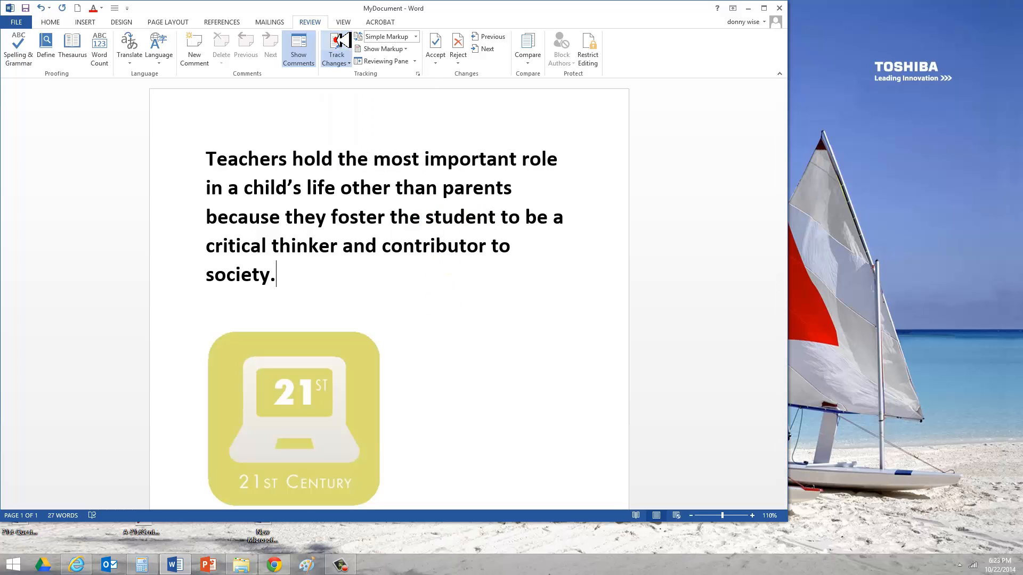
{"action": "left_click", "coordinate": [309, 272]}
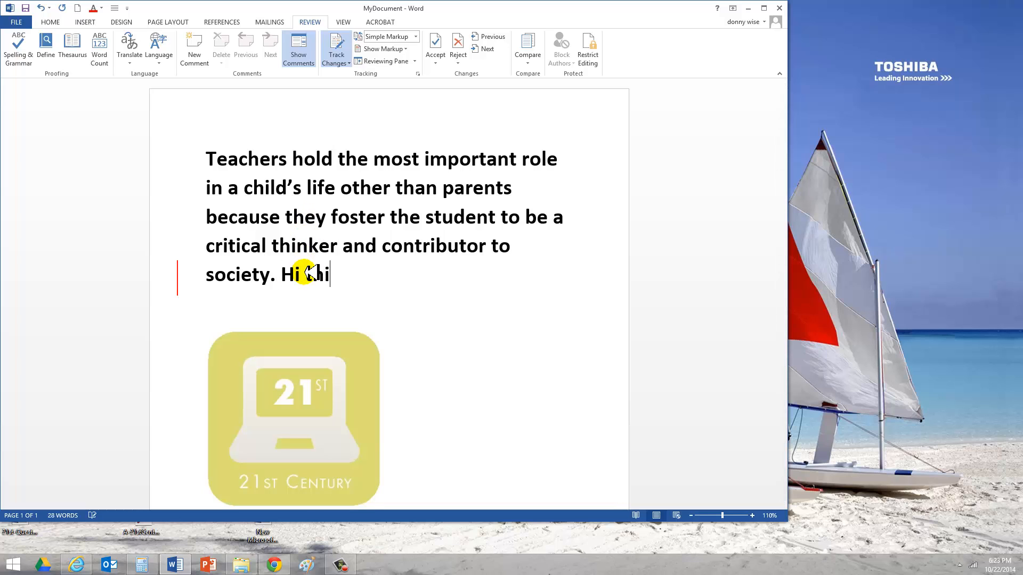
{"action": "type", "text": "Hi this is bob"}
{"action": "key", "text": "BackSpace"}
{"action": "key", "text": "BackSpace"}
{"action": "key", "text": "BackSpace"}
{"action": "type", "text": "Bob. I want "}
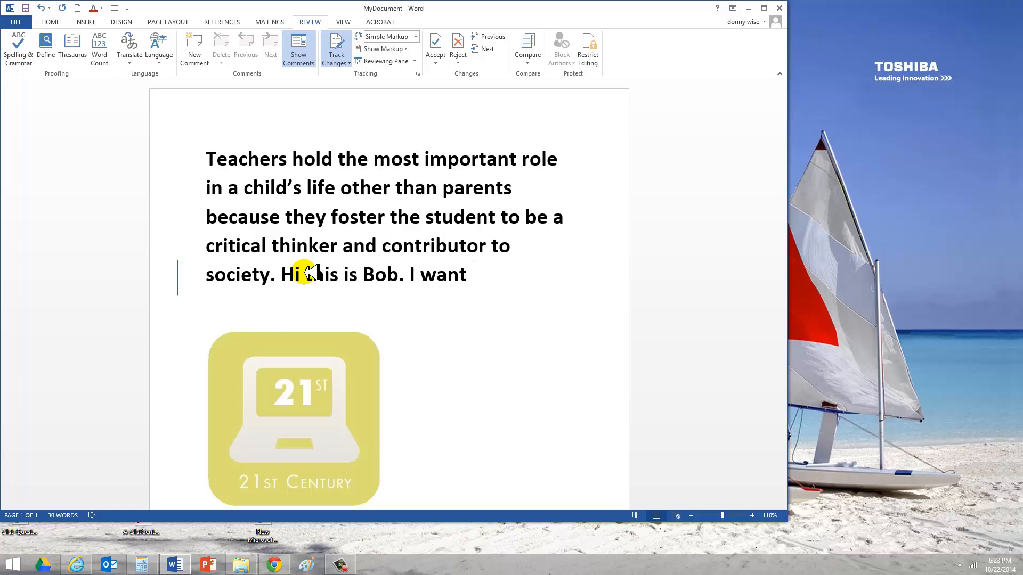
{"action": "type", "text": "to add something."}
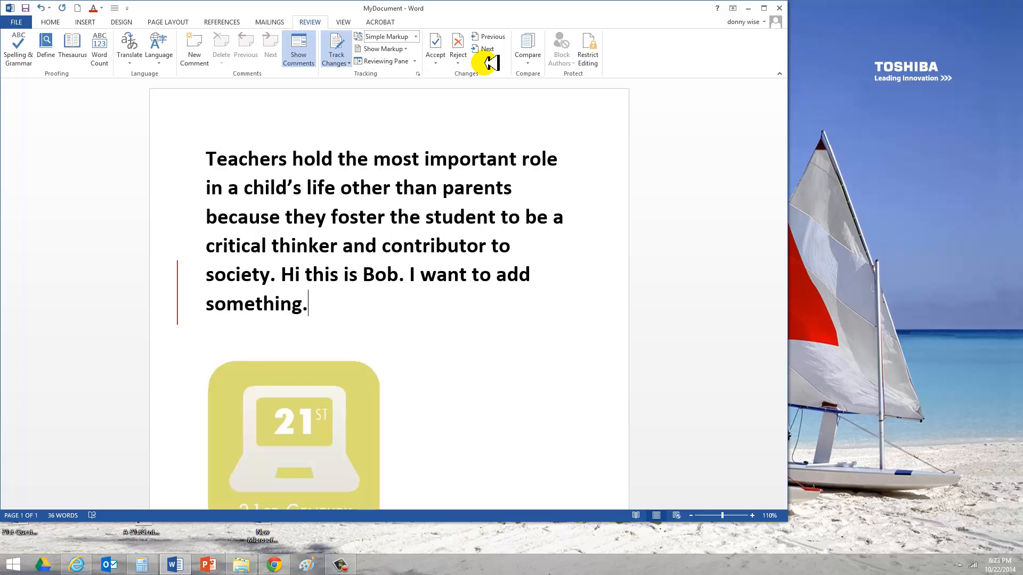
Accept all tracked changes in the document.
{"action": "left_click", "coordinate": [437, 63]}
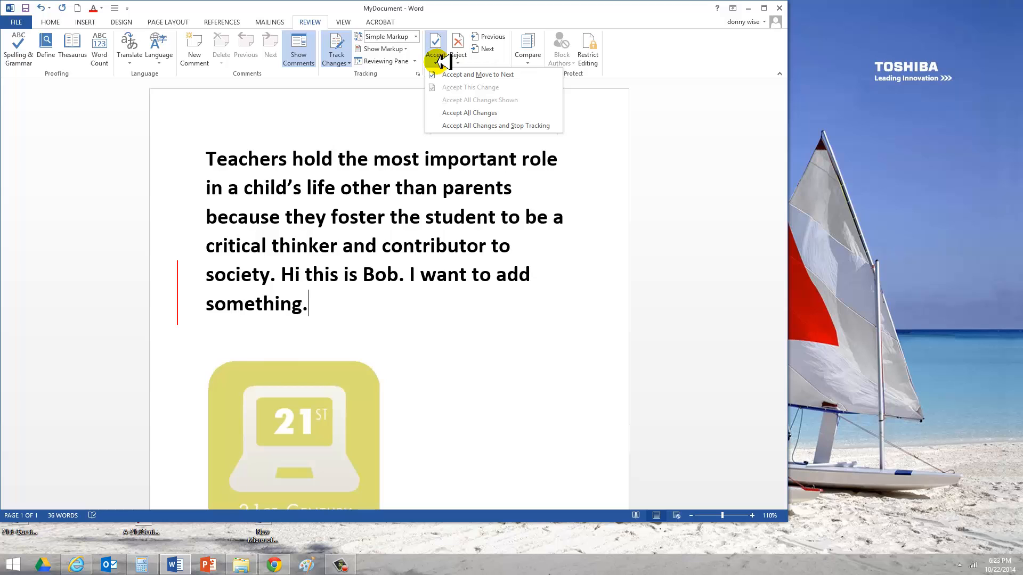
{"action": "left_click", "coordinate": [447, 113]}
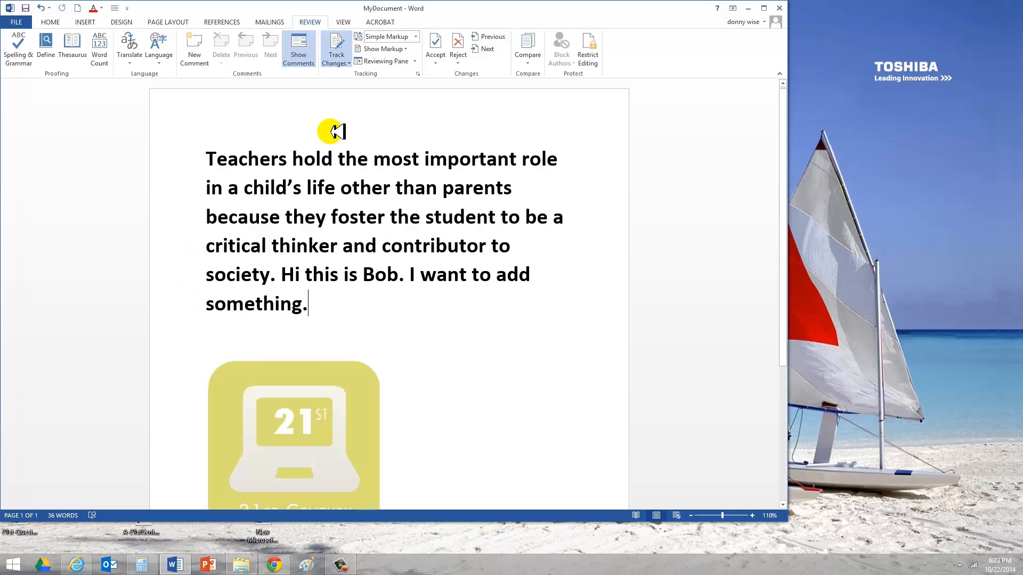
Select the added sentences, zoom the document to 200%, bring the zoom back to 100%, and clear the selection.
{"action": "left_click", "coordinate": [352, 22]}
{"action": "left_click", "coordinate": [349, 21]}
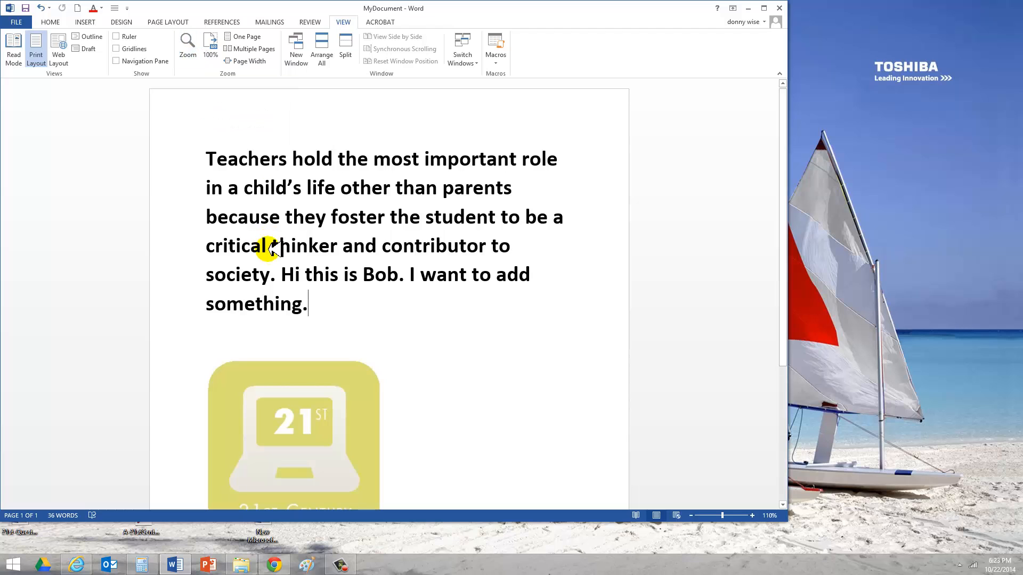
{"action": "left_click_drag", "start_coordinate": [301, 276], "coordinate": [309, 305]}
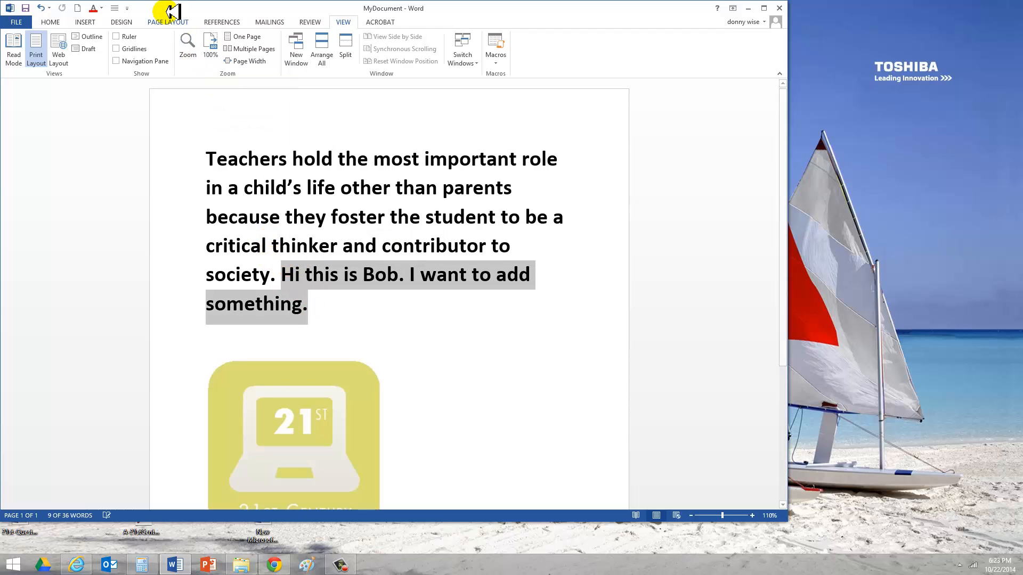
{"action": "left_click", "coordinate": [194, 36]}
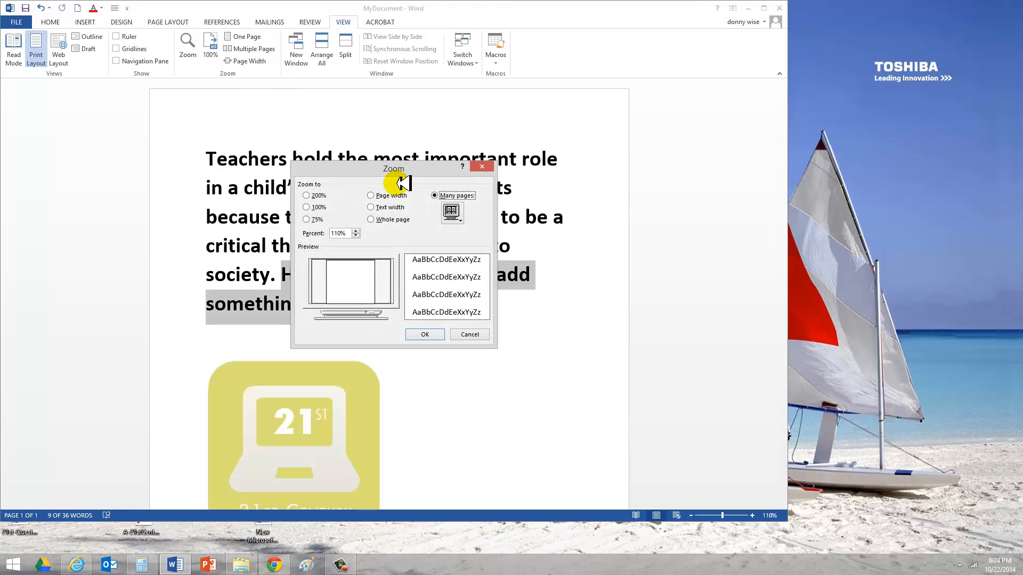
{"action": "left_click", "coordinate": [311, 195]}
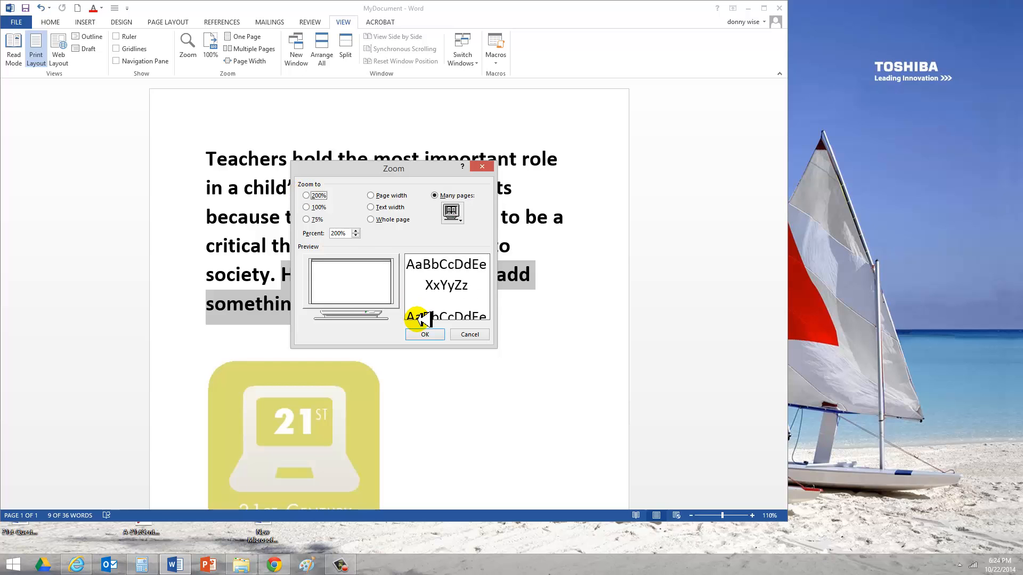
{"action": "left_click", "coordinate": [425, 334]}
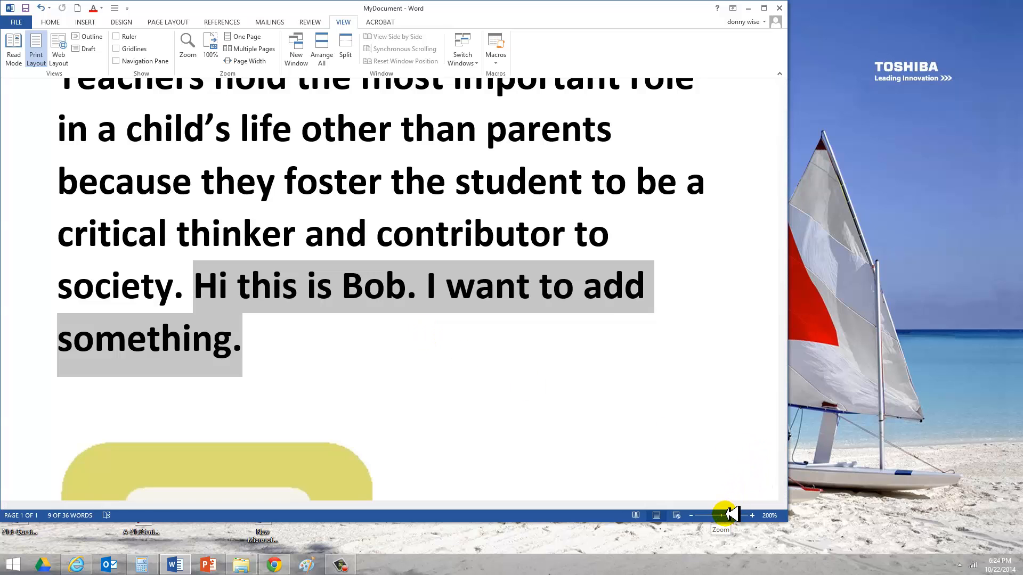
{"action": "left_click_drag", "start_coordinate": [734, 516], "coordinate": [721, 513]}
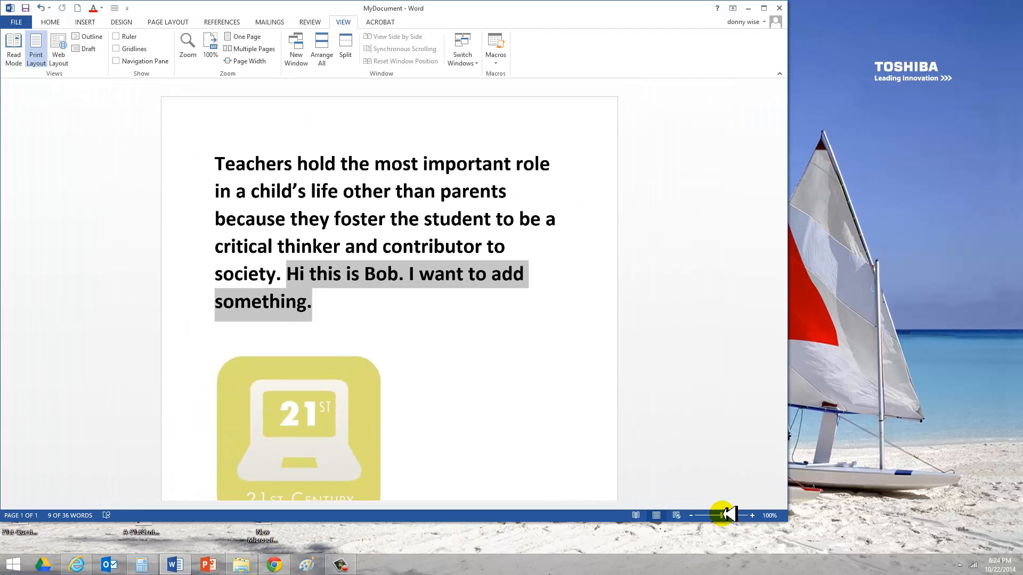
{"action": "left_click", "coordinate": [497, 348]}
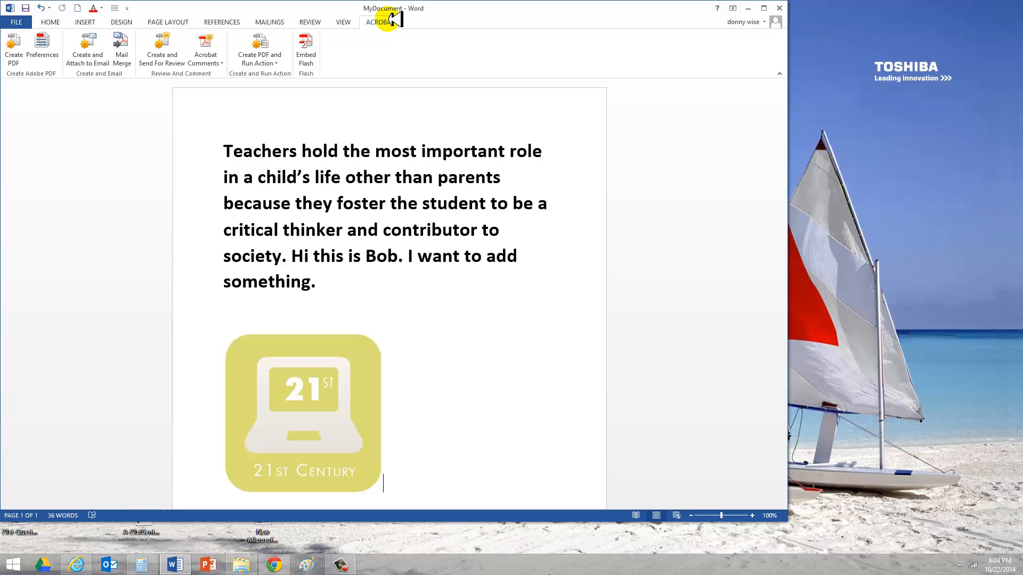
Add the Bold command to the Quick Access Toolbar.
{"action": "left_click", "coordinate": [352, 19]}
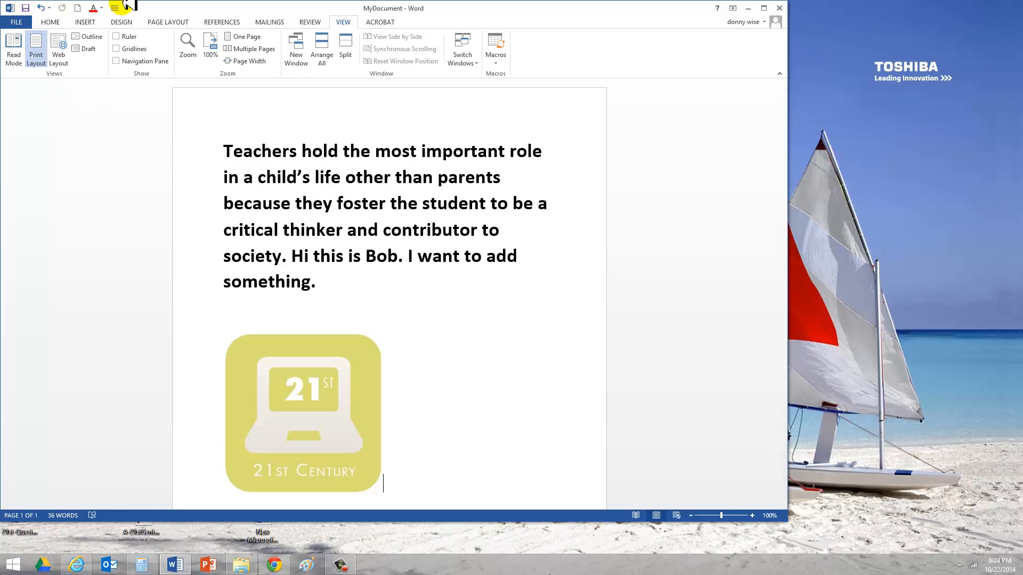
{"action": "left_click", "coordinate": [53, 22]}
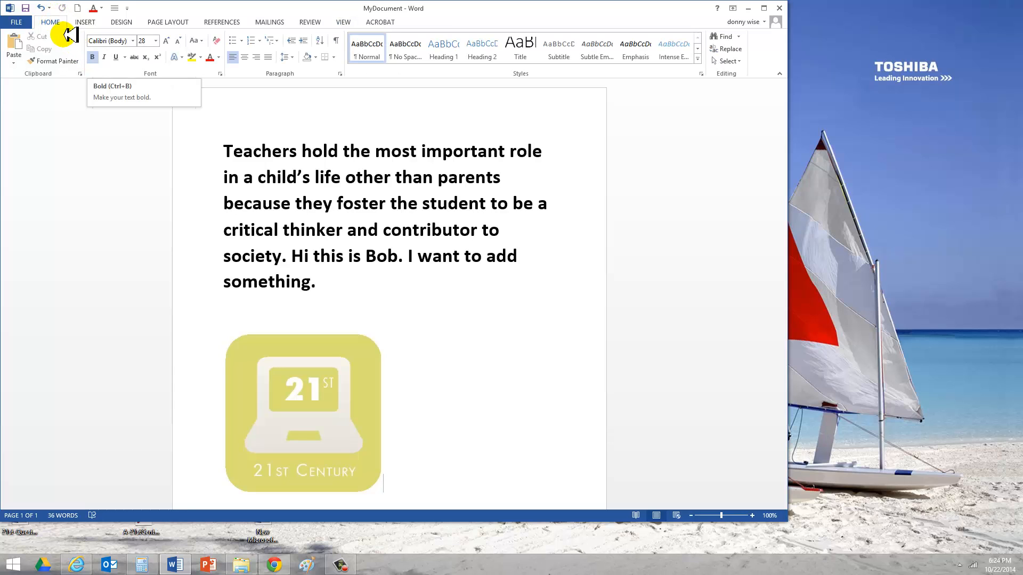
{"action": "right_click", "coordinate": [95, 55]}
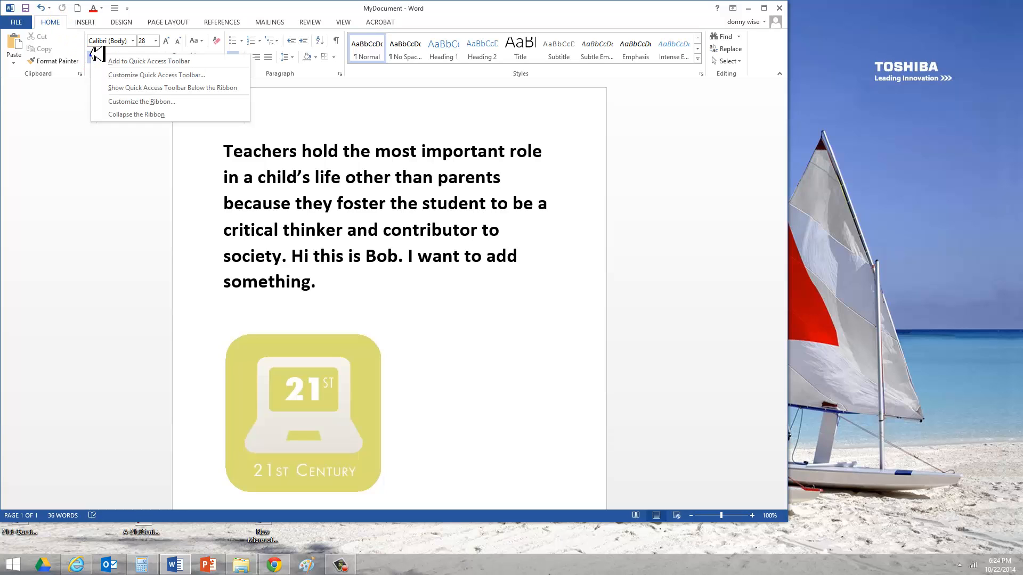
{"action": "left_click", "coordinate": [123, 62]}
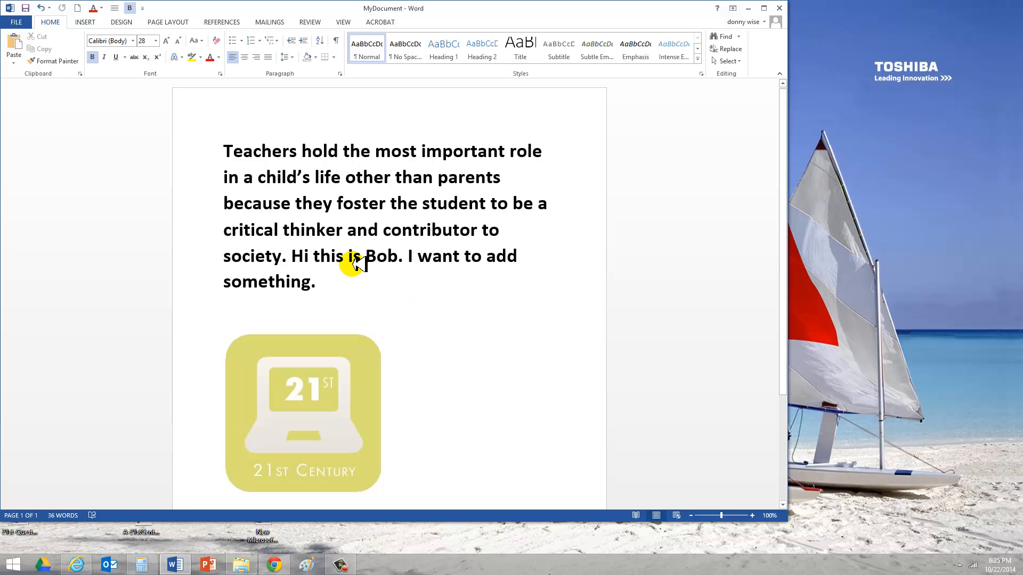
Add the Speak command from the All Commands list to the Quick Access Toolbar for all documents.
{"action": "left_click", "coordinate": [142, 8]}
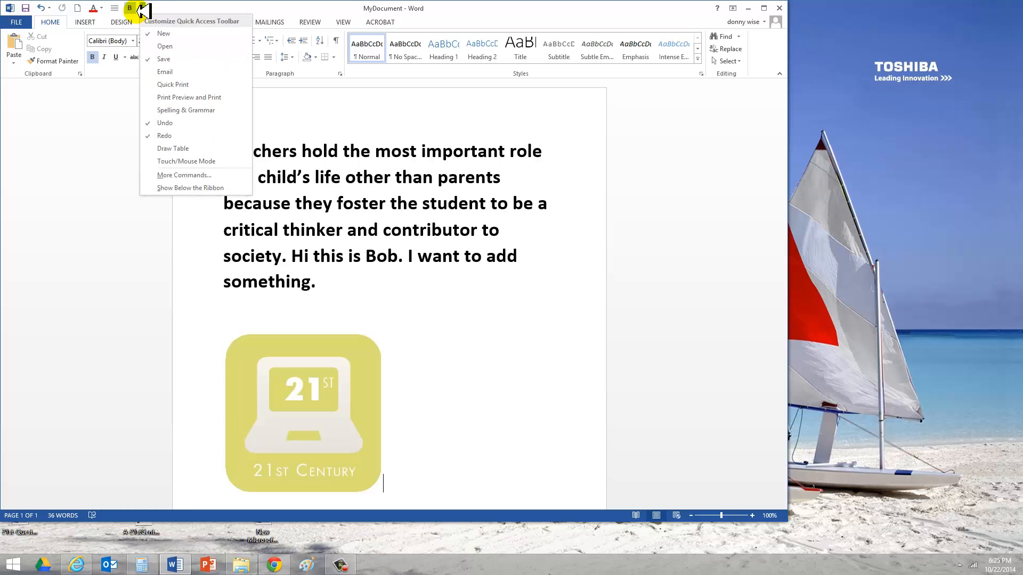
{"action": "left_click", "coordinate": [196, 176]}
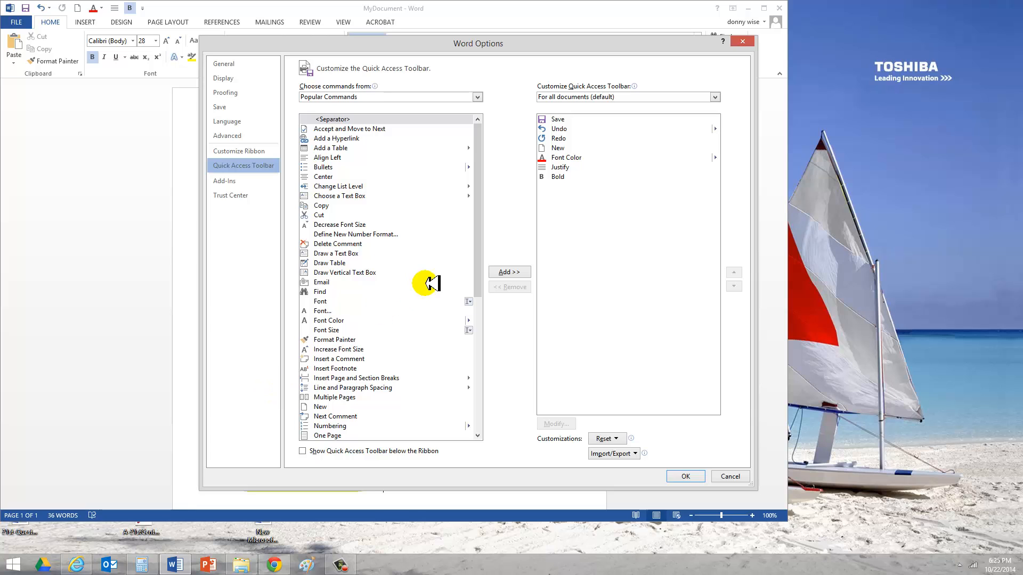
{"action": "left_click_drag", "start_coordinate": [478, 166], "coordinate": [462, 153]}
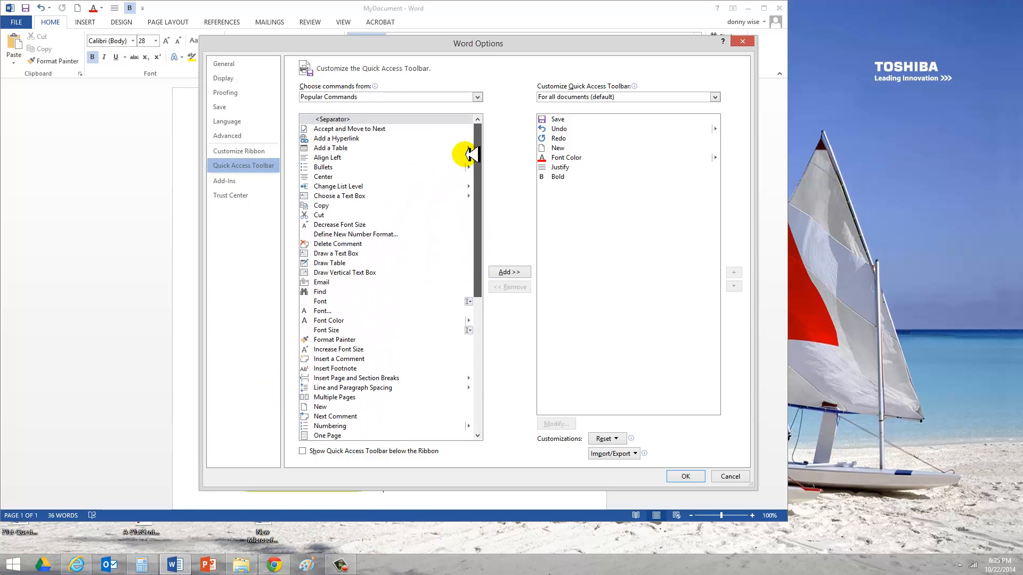
{"action": "left_click", "coordinate": [478, 97]}
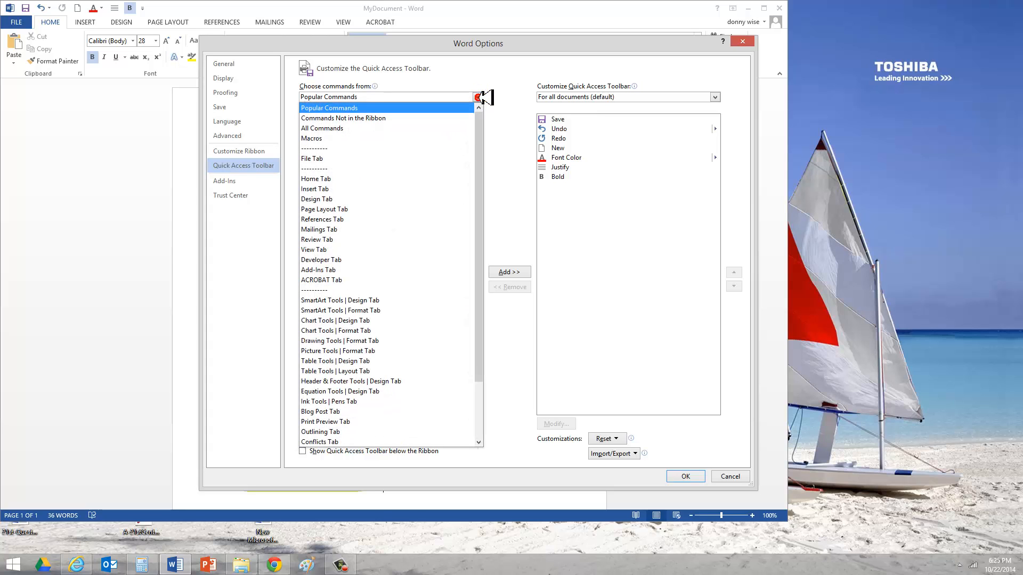
{"action": "left_click", "coordinate": [469, 128]}
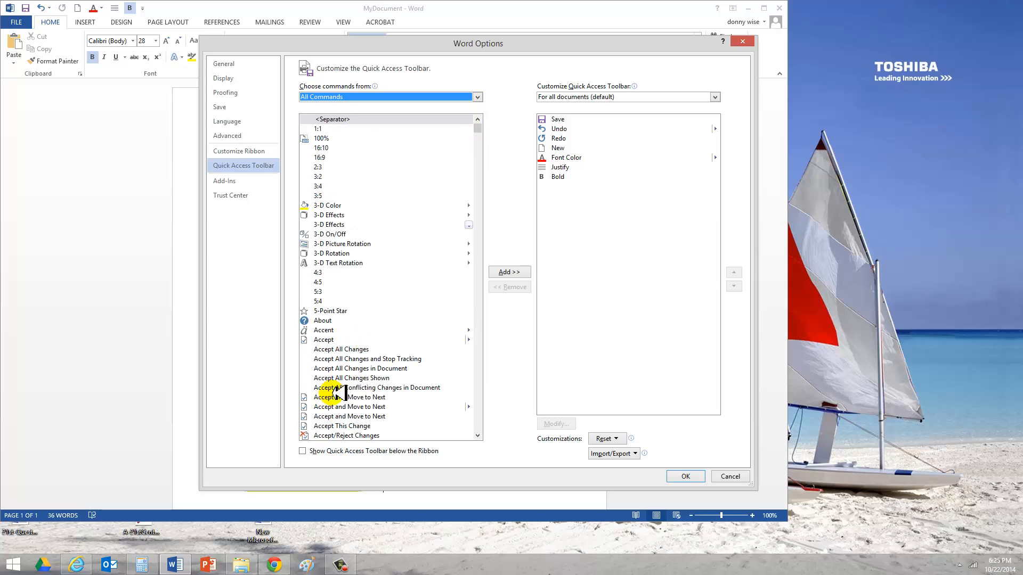
{"action": "left_click_drag", "start_coordinate": [478, 128], "coordinate": [480, 382]}
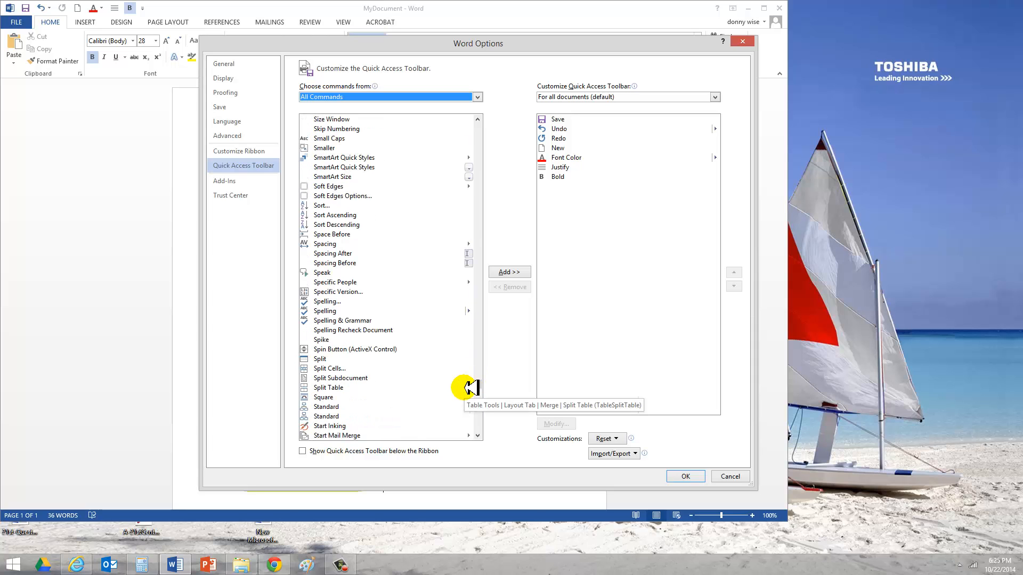
{"action": "left_click", "coordinate": [327, 273]}
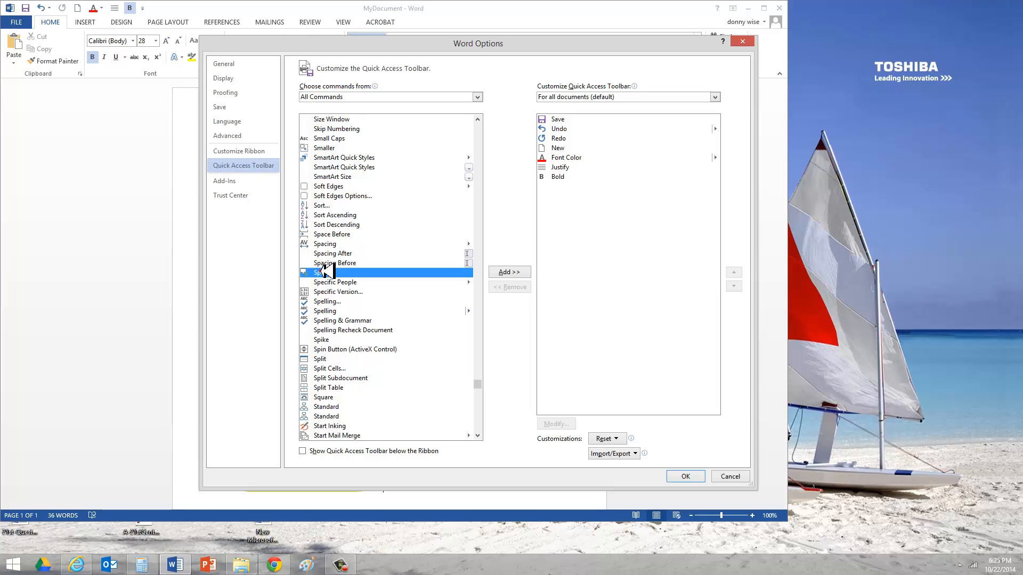
{"action": "left_click", "coordinate": [523, 272]}
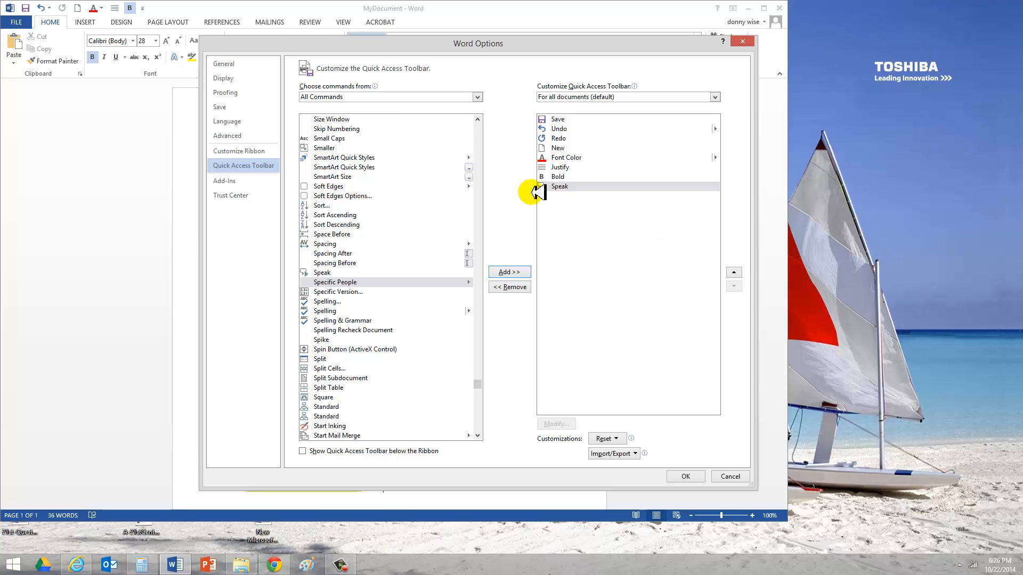
{"action": "left_click", "coordinate": [687, 474]}
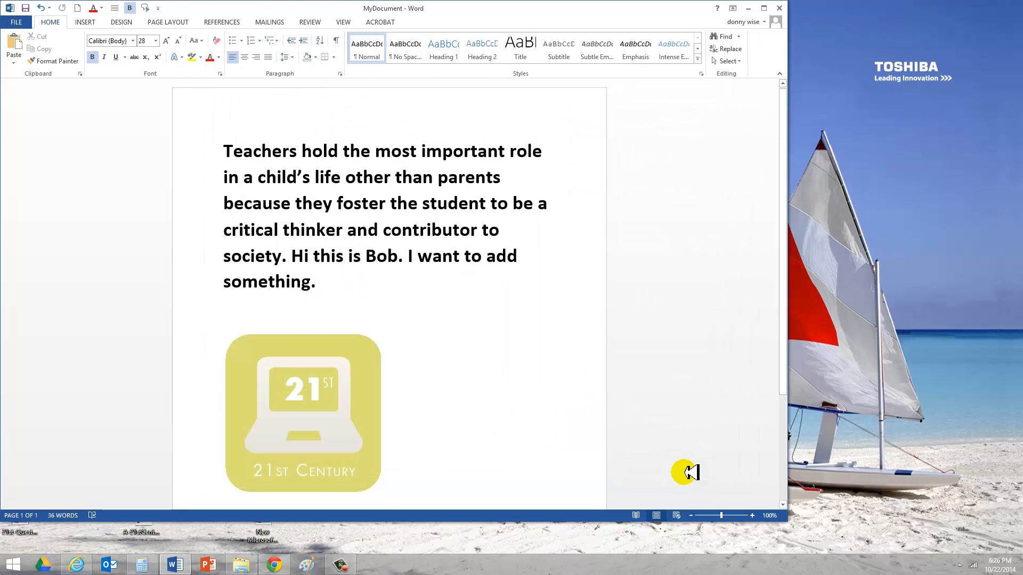
Have the whole paragraph read aloud, raise the system speaker volume, and leave the paragraph selected.
{"action": "left_click", "coordinate": [321, 281]}
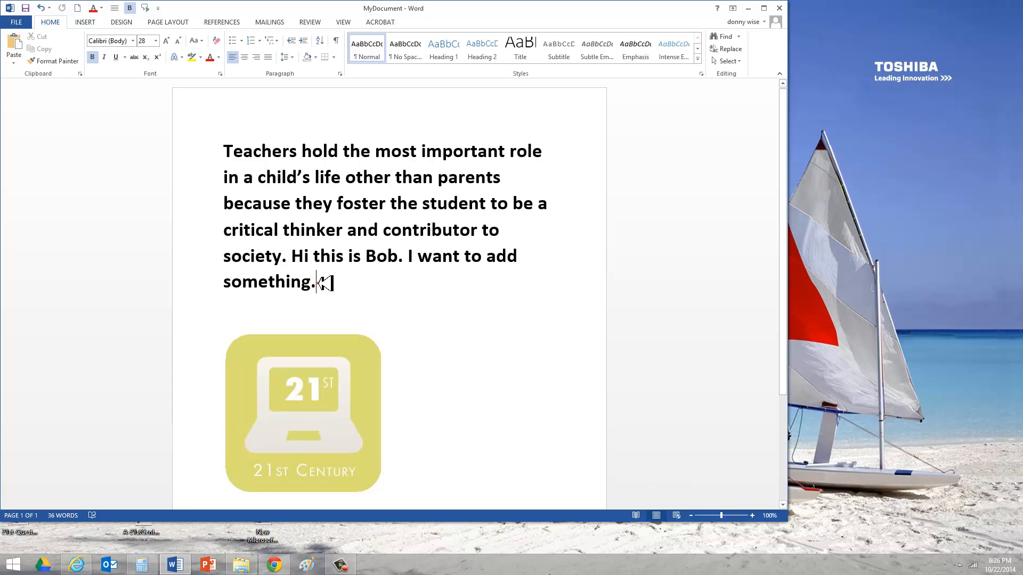
{"action": "left_click_drag", "start_coordinate": [321, 281], "coordinate": [228, 155]}
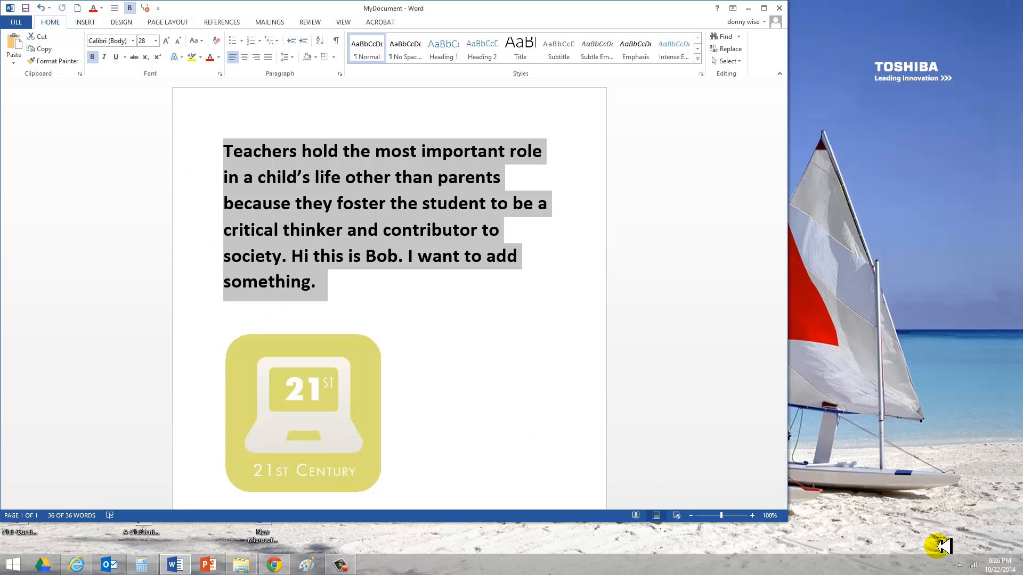
{"action": "left_click", "coordinate": [960, 563]}
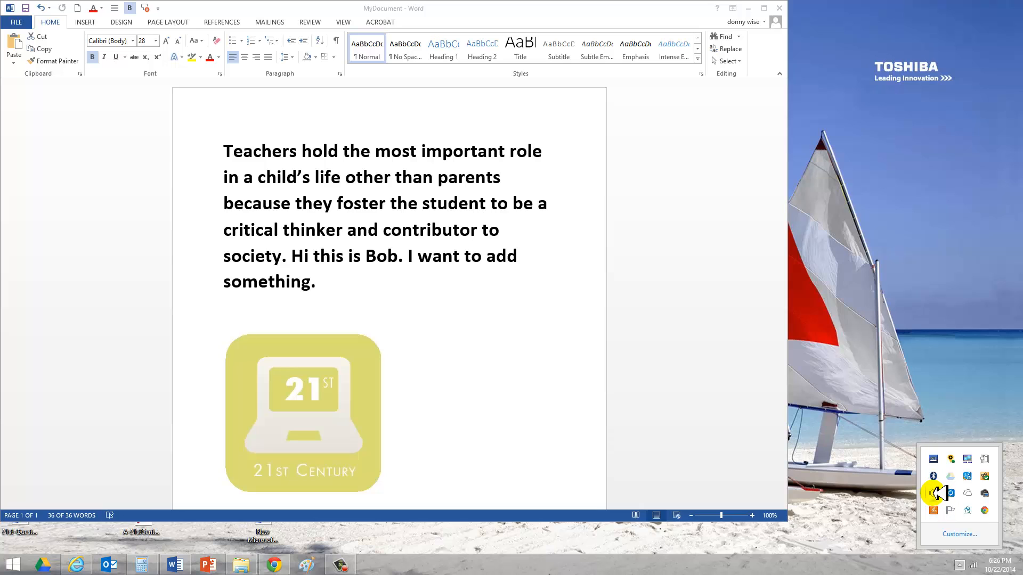
{"action": "left_click", "coordinate": [938, 493]}
{"action": "left_click_drag", "start_coordinate": [931, 391], "coordinate": [929, 350]}
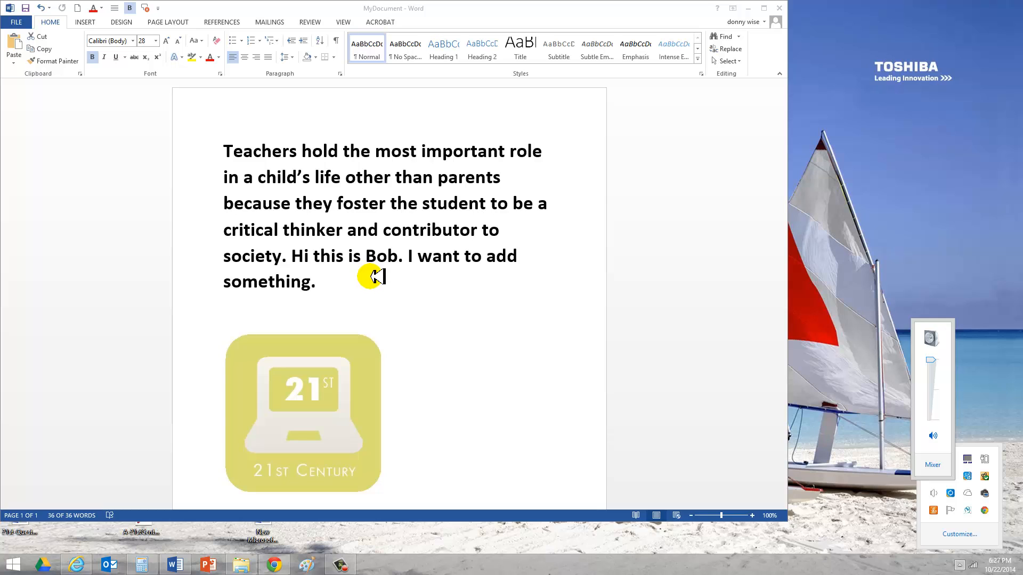
{"action": "key", "text": "ctrl+a"}
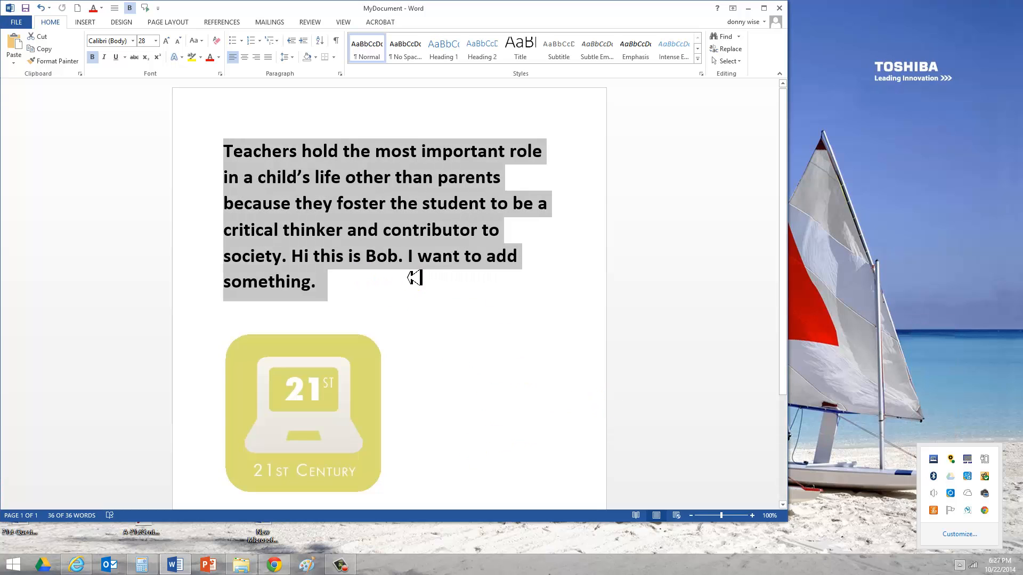
Add four line breaks after the word "something." to make room above the 21st Century picture.
{"action": "left_click", "coordinate": [336, 278]}
{"action": "key", "text": "Return"}
{"action": "key", "text": "Return"}
{"action": "key", "text": "Return"}
{"action": "key", "text": "Return"}
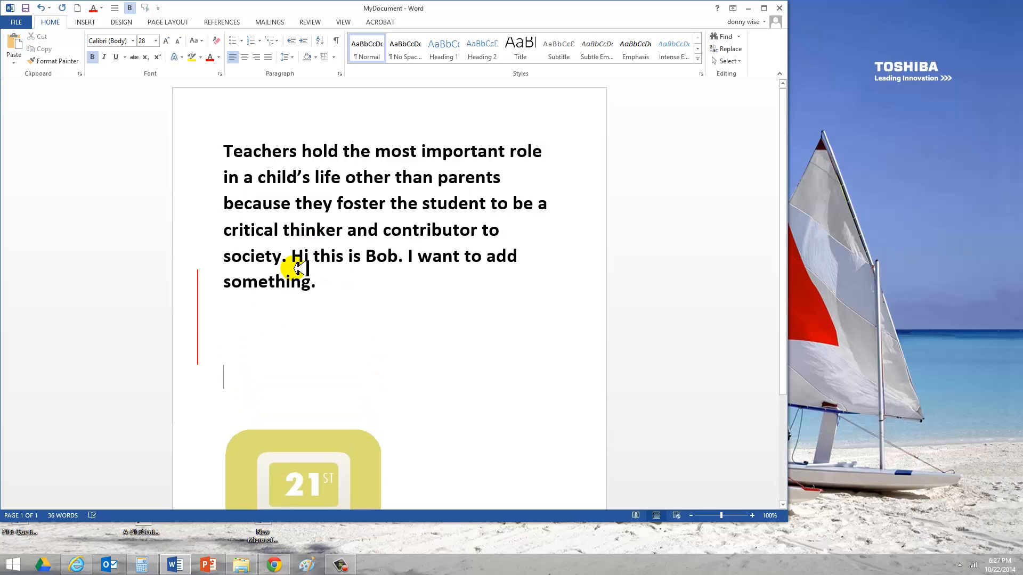
Insert a 4x4 table on the last blank line above the picture and enter "headings" in its first cell.
{"action": "left_click", "coordinate": [85, 22]}
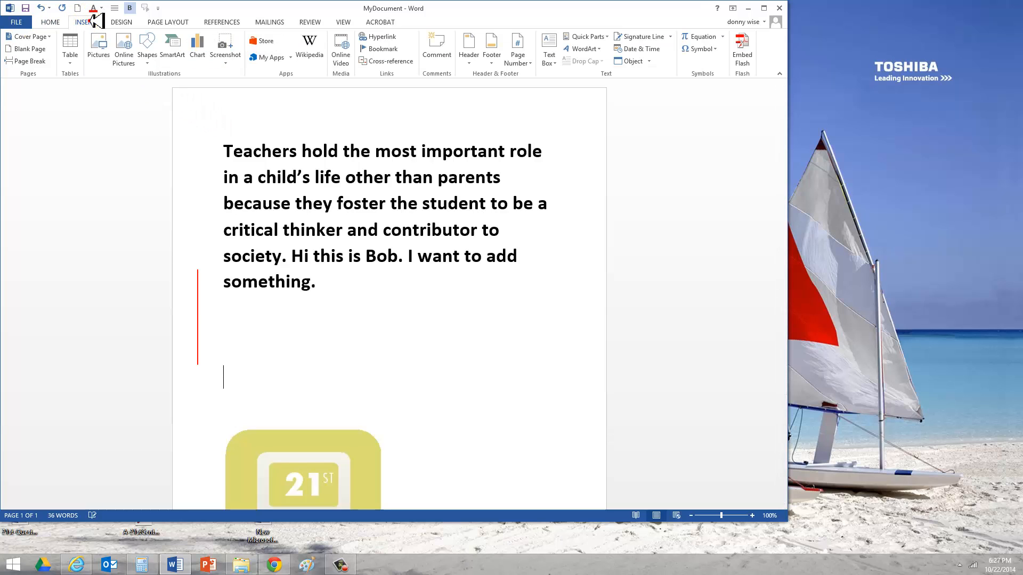
{"action": "left_click", "coordinate": [76, 48]}
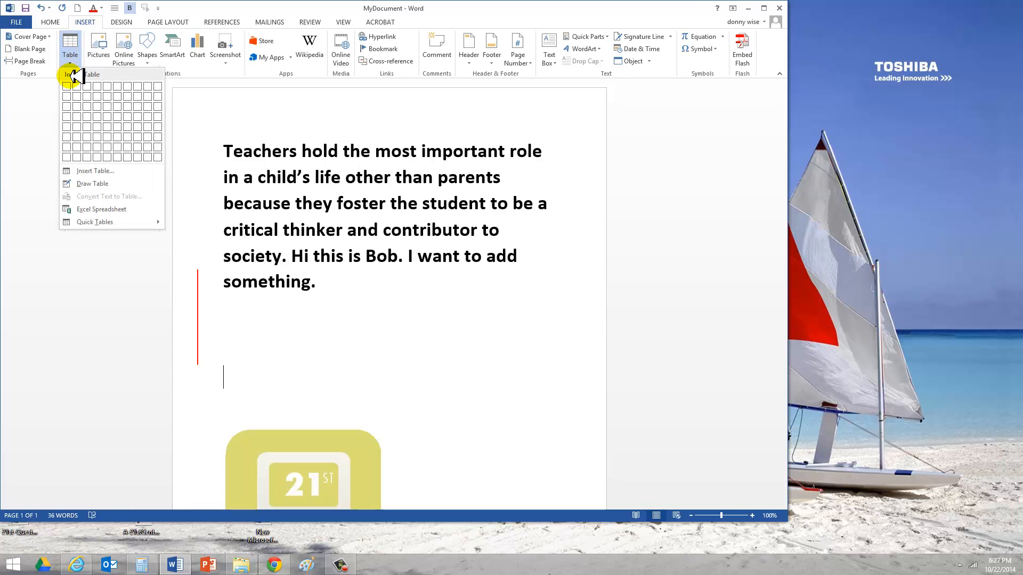
{"action": "left_click", "coordinate": [104, 118]}
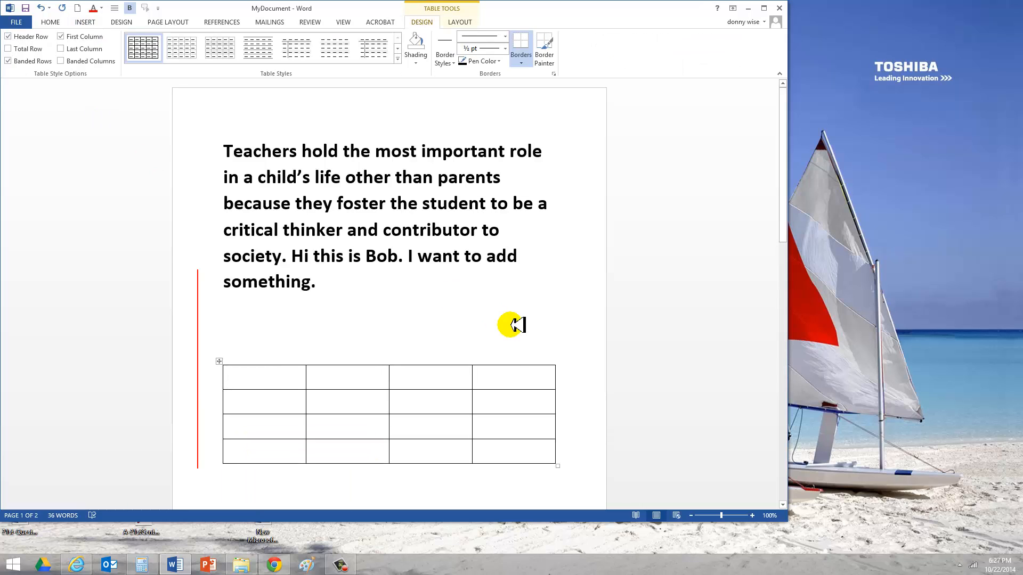
{"action": "type", "text": "headings"}
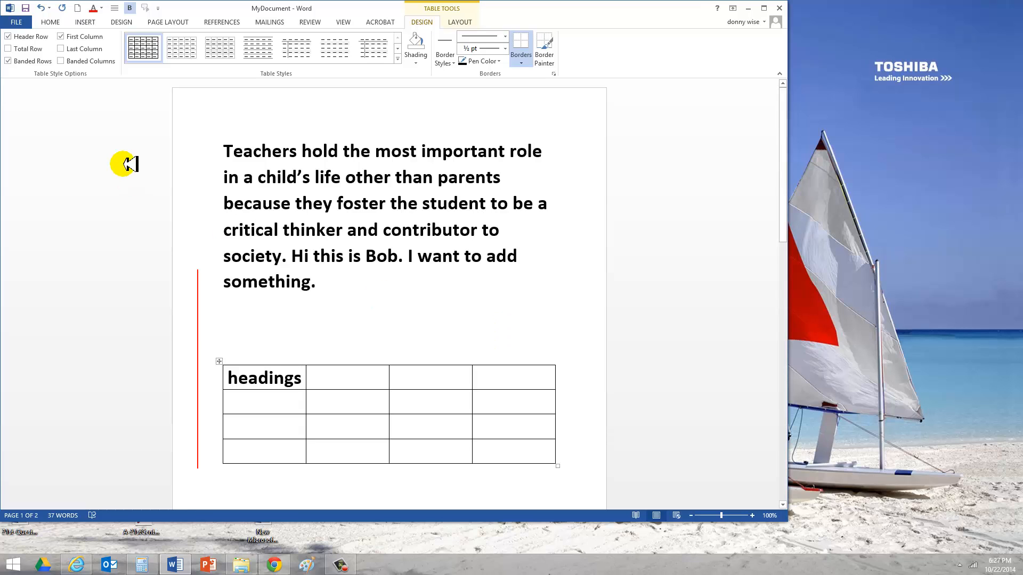
Save MyDocument and close it.
{"action": "left_click", "coordinate": [29, 7]}
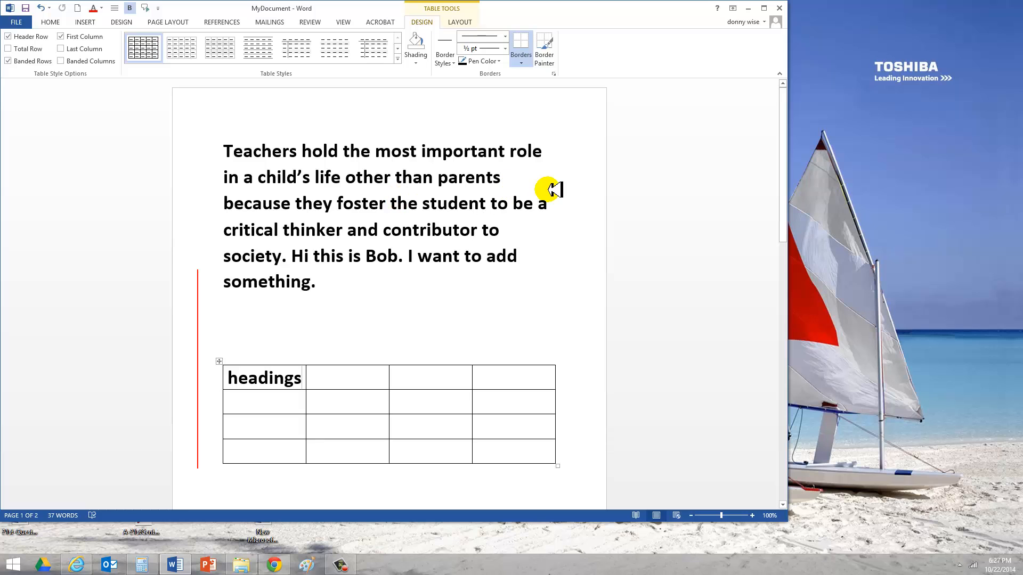
{"action": "left_click", "coordinate": [781, 7]}
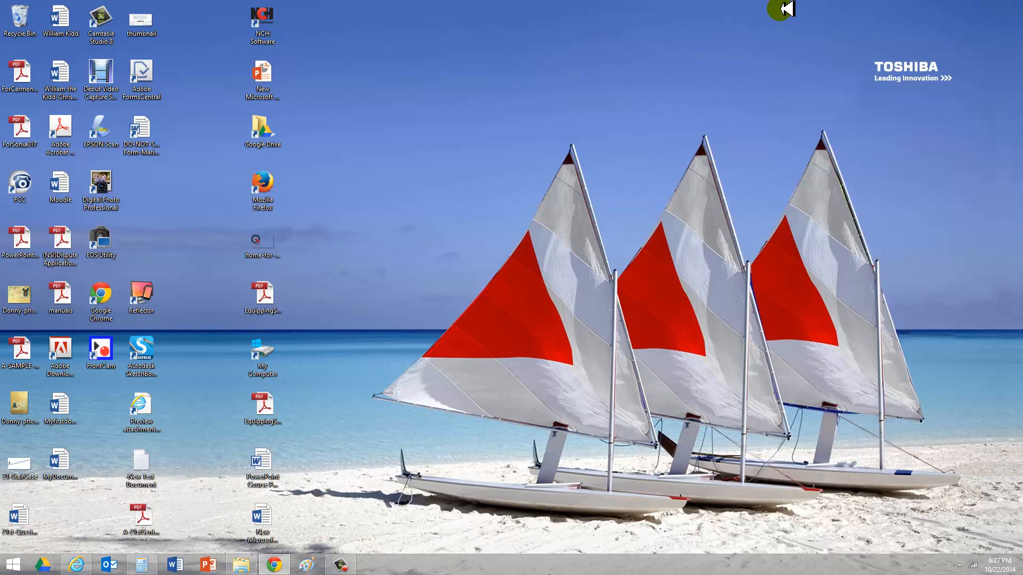
Open New Microsoft Word Document from the desktop, close it, and reopen MyDocument from the desktop.
{"action": "double_click", "coordinate": [261, 507]}
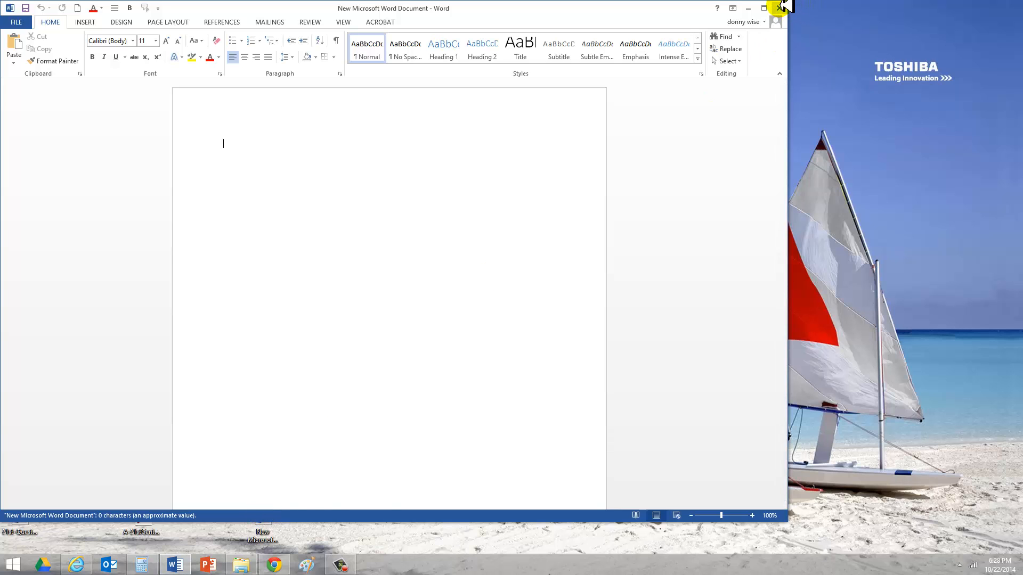
{"action": "left_click", "coordinate": [780, 8]}
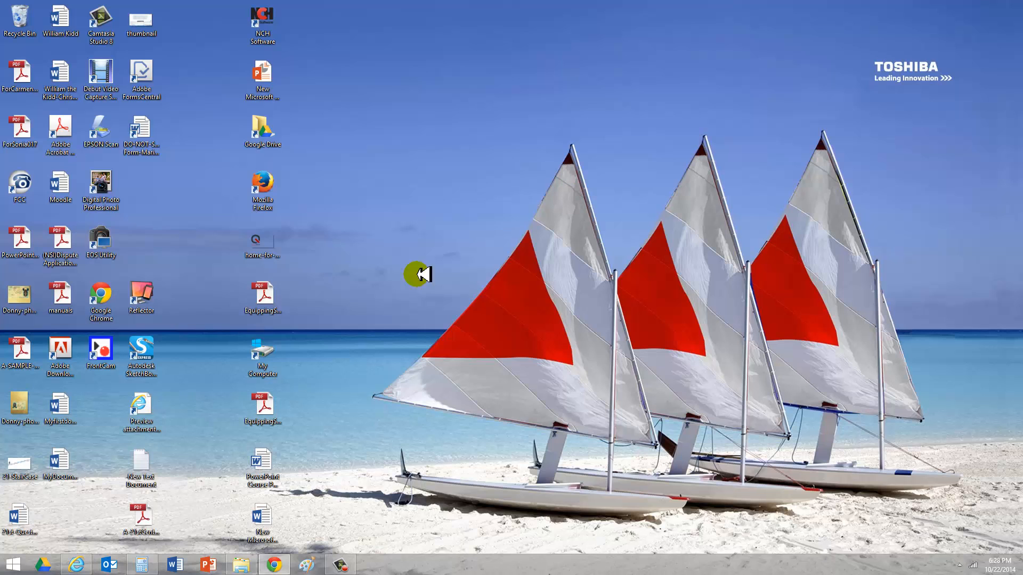
{"action": "double_click", "coordinate": [61, 452]}
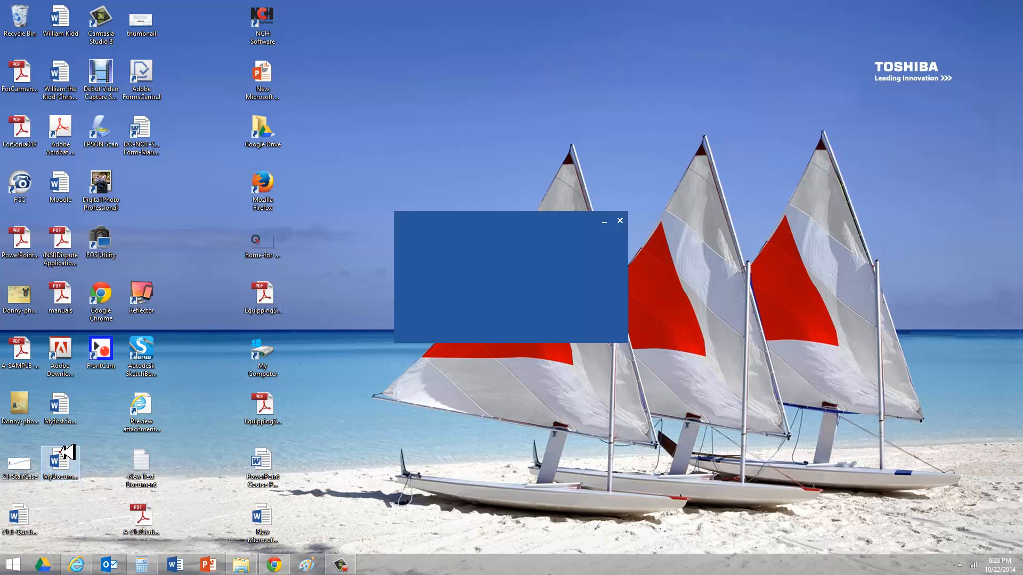